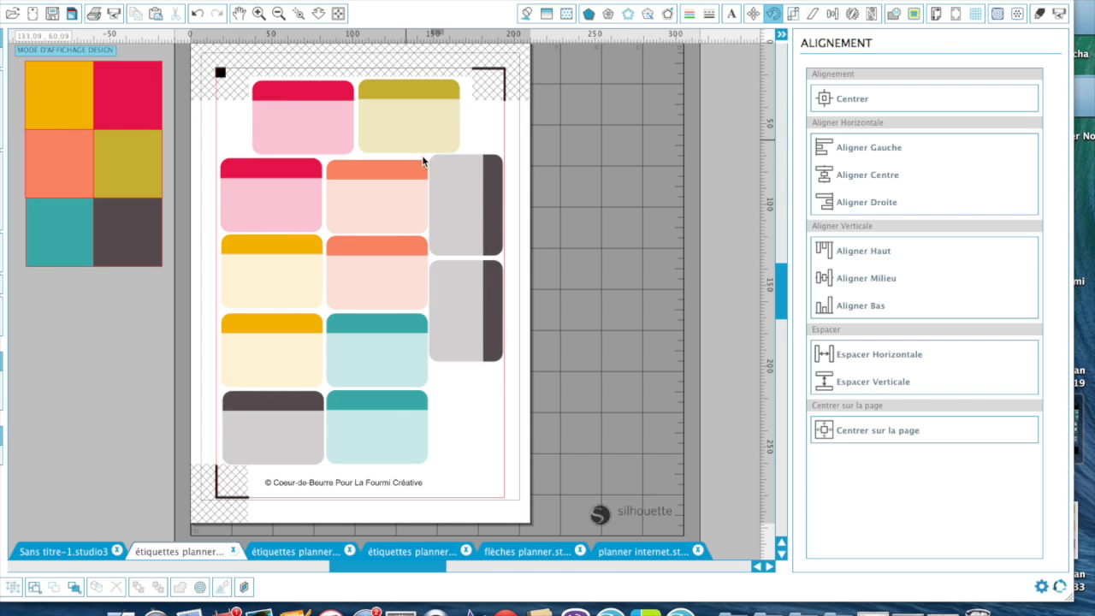
Step: Look through the planner sheets with the coloured labels, the arrows and the two large titled labels
left_click(456, 359)
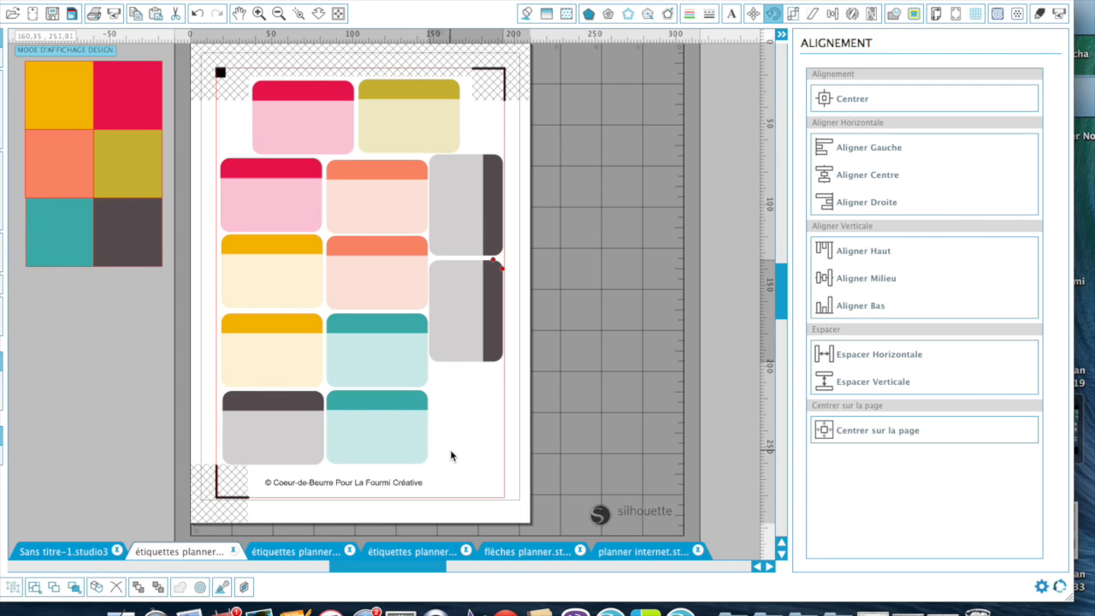
left_click(571, 360)
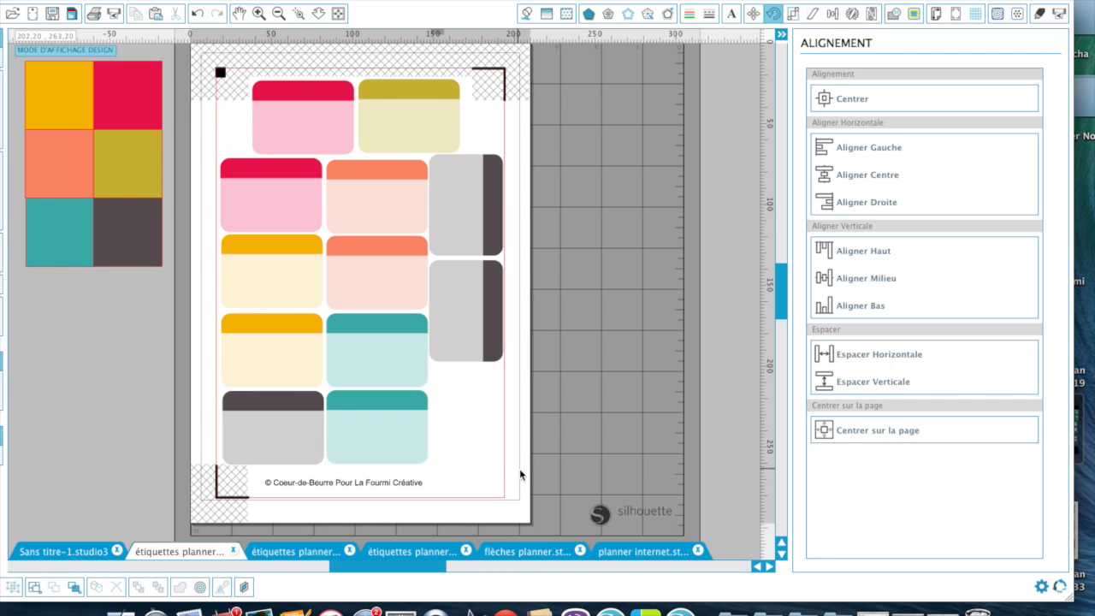
left_click(525, 552)
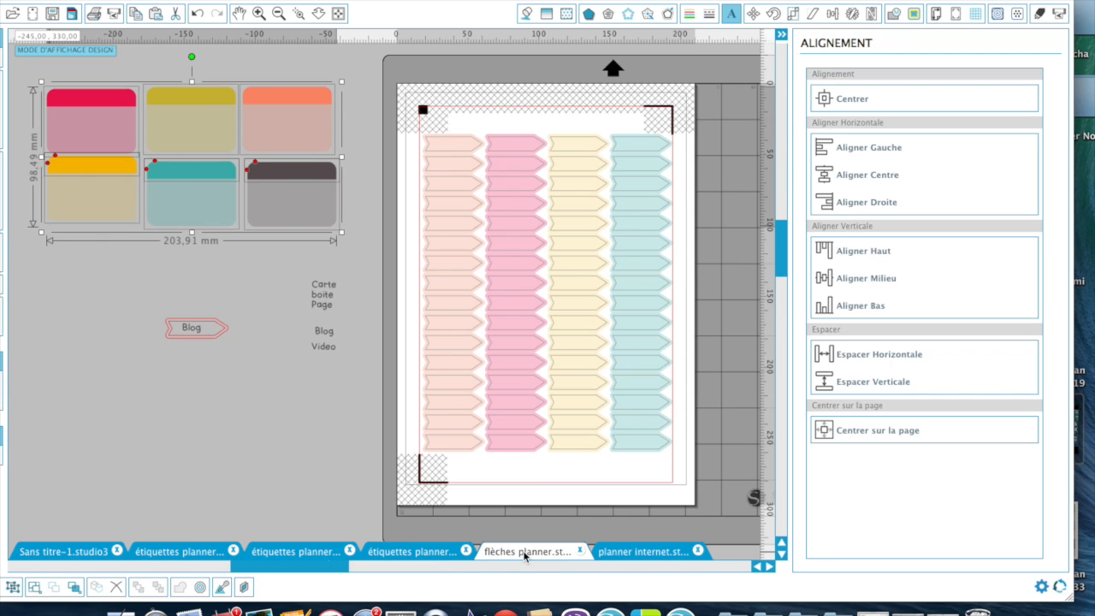
left_click(416, 556)
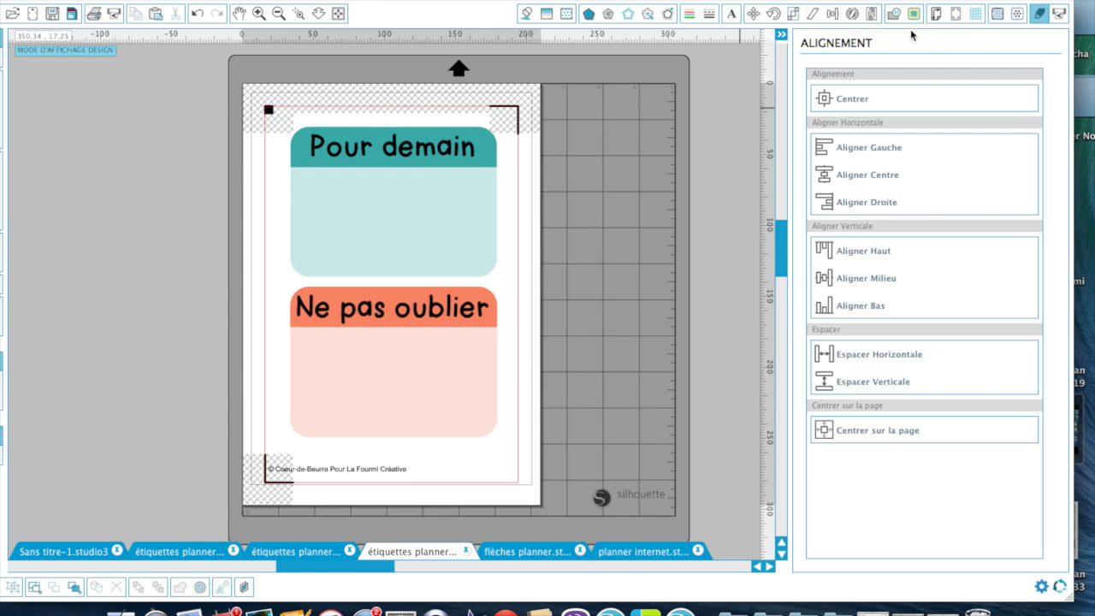
Step: Examine the cut settings of the "Pour demain" label, and return to the sheet of coloured planner labels
left_click(445, 148)
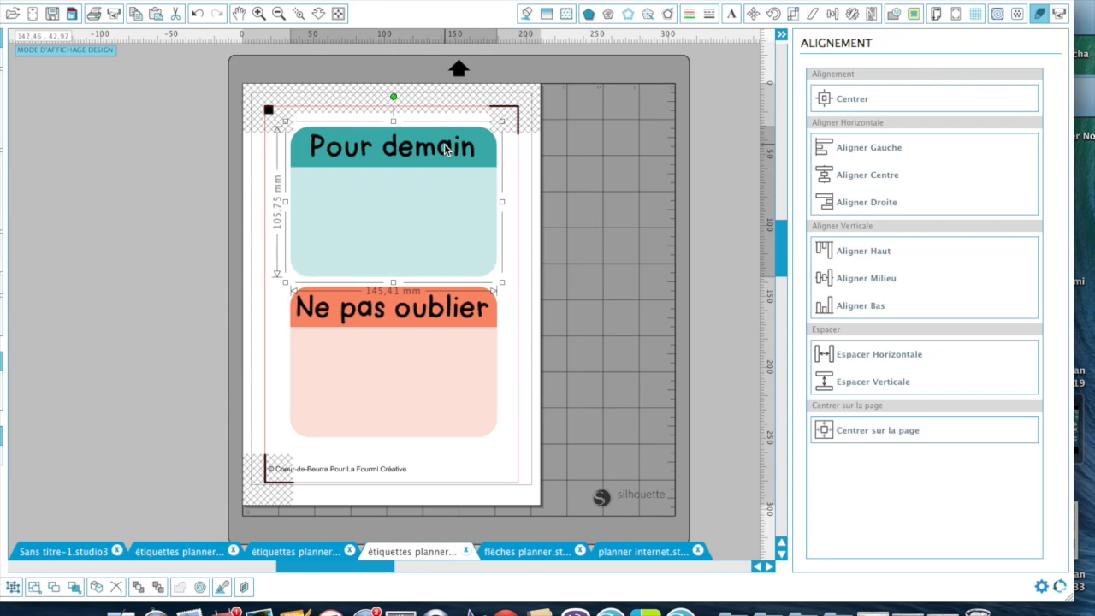
left_click(1040, 14)
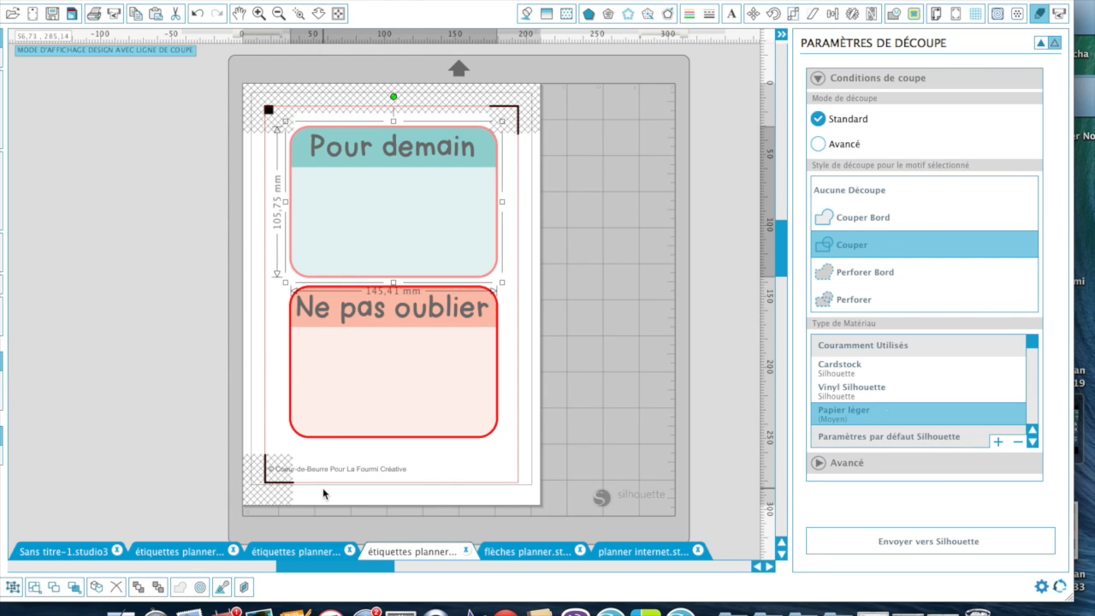
left_click(185, 552)
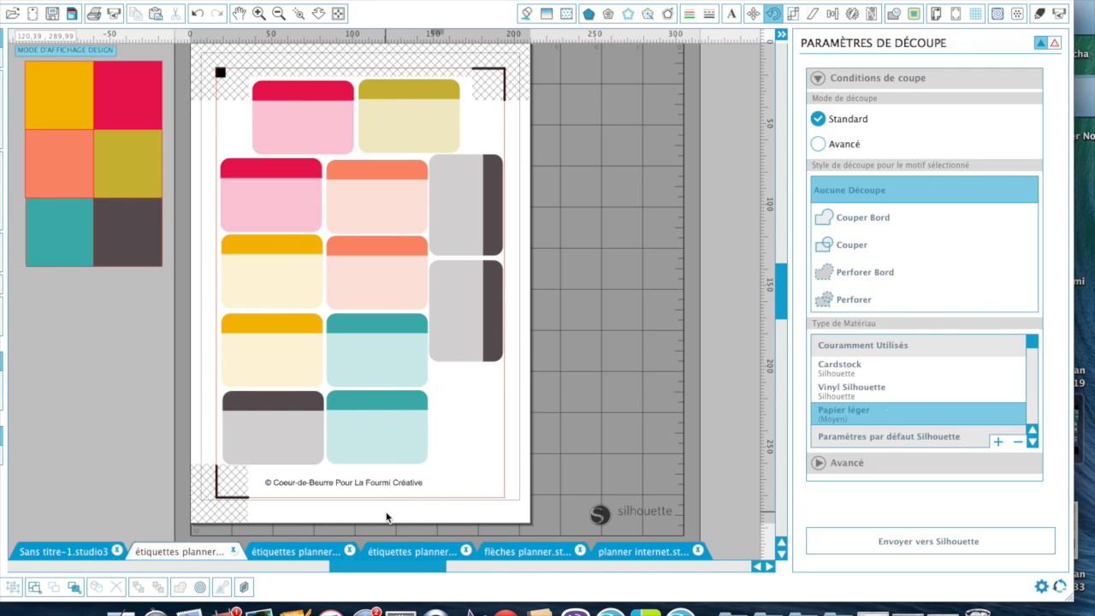
Step: On the sheet with the two tall pink list labels, move the white-dot label off the page
left_click(305, 552)
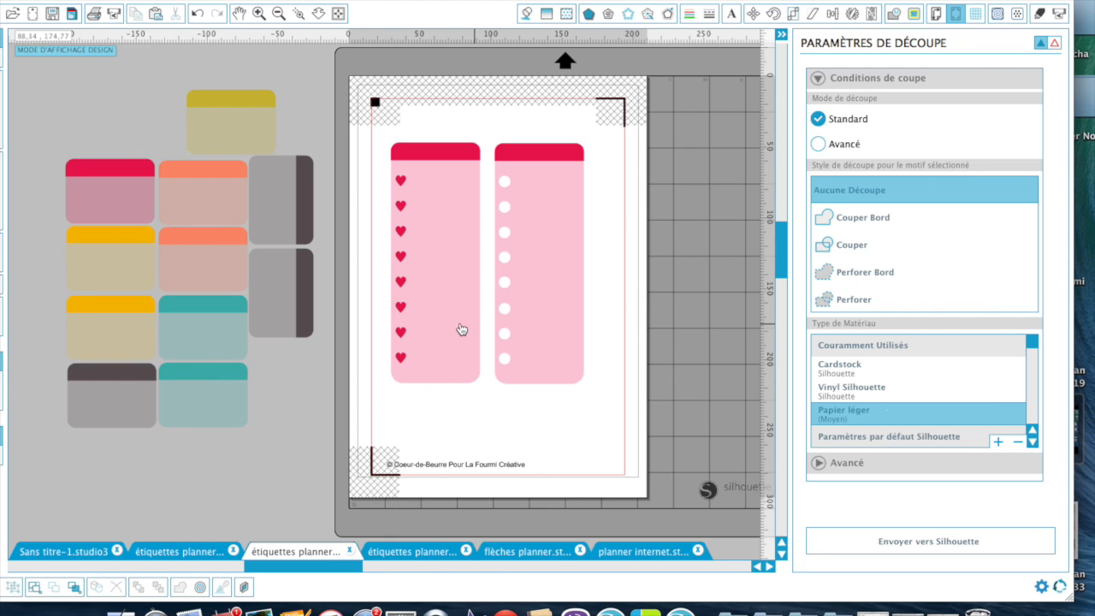
right_click(513, 133)
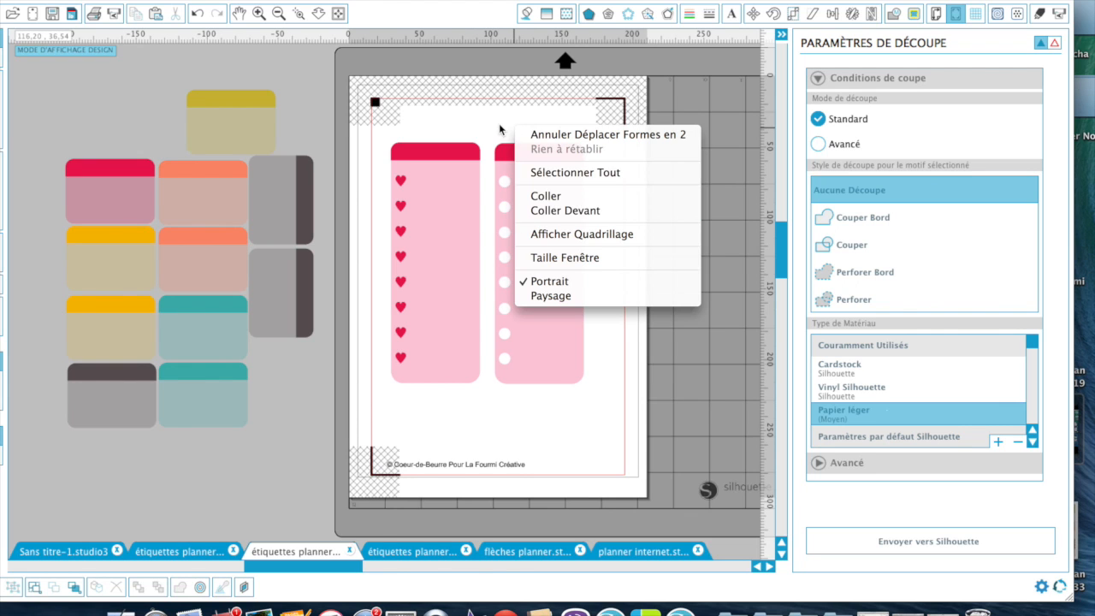
left_click(499, 126)
left_click_drag(499, 126, 761, 293)
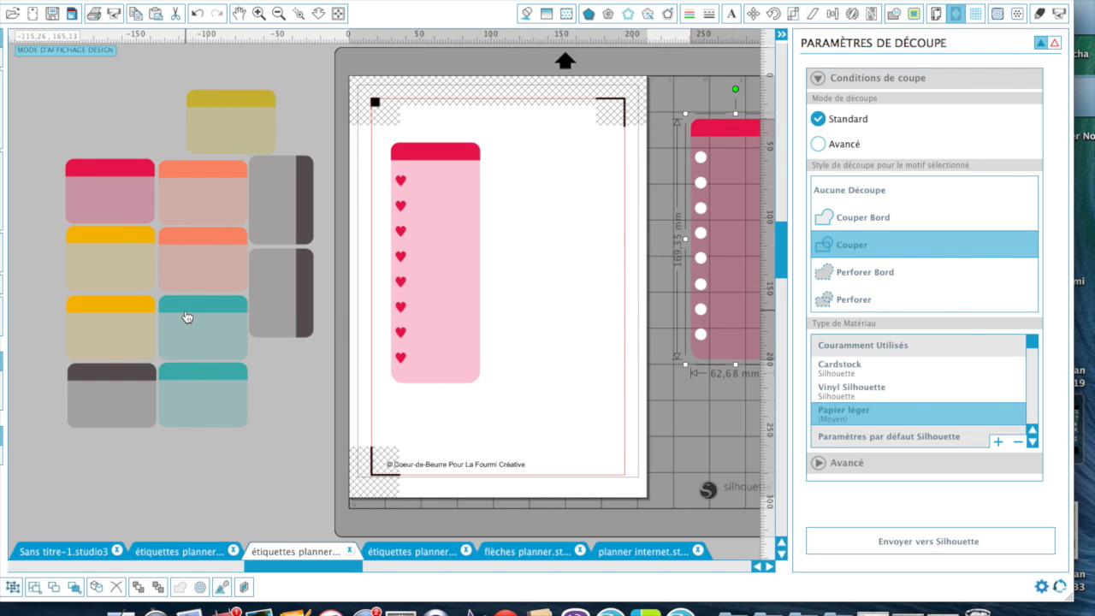
Step: Move one of the spare teal labels onto the page beside the pink heart list label
left_click(185, 316)
left_click(183, 313)
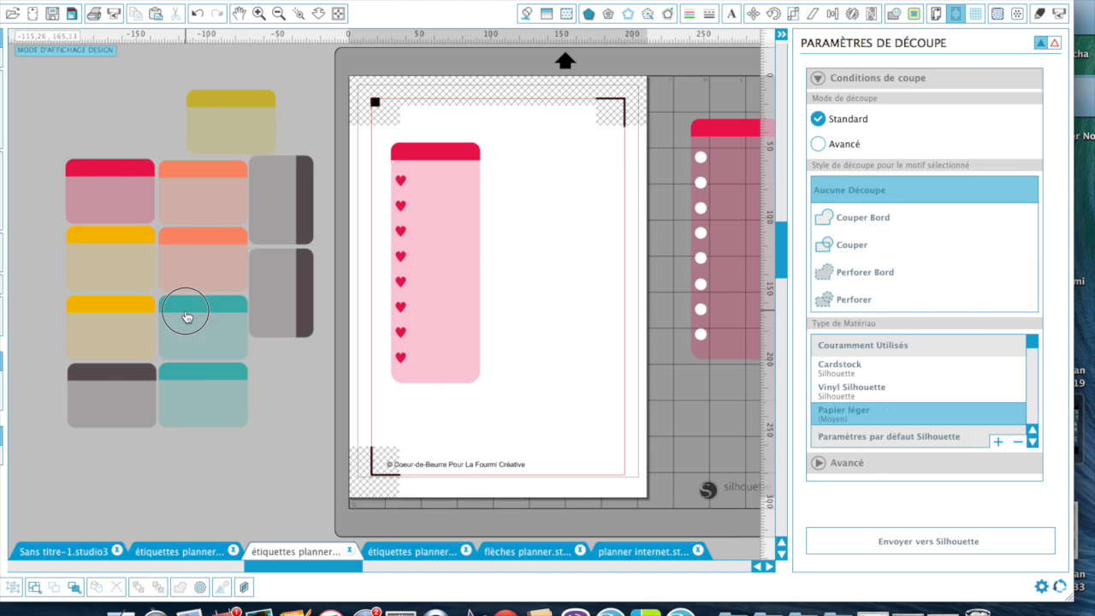
left_click_drag(196, 318, 524, 161)
left_click(531, 183)
scroll(531, 183, "down", 2)
scroll(373, 122, "down", 2)
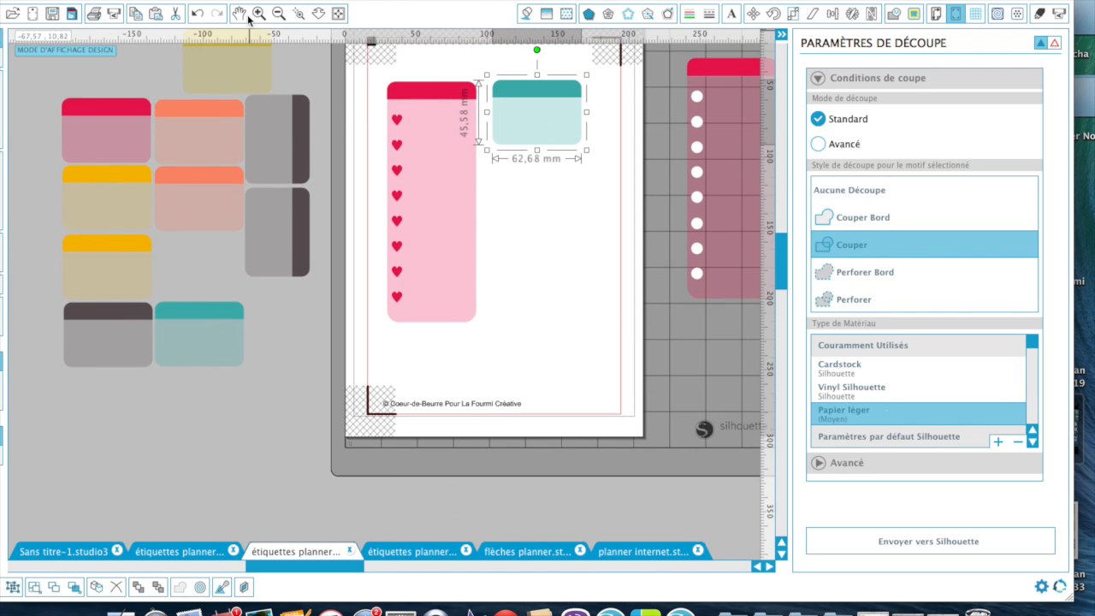
Step: Try stretching the grouped teal label downward to about 112 mm tall, and undo the stretch
left_click(258, 14)
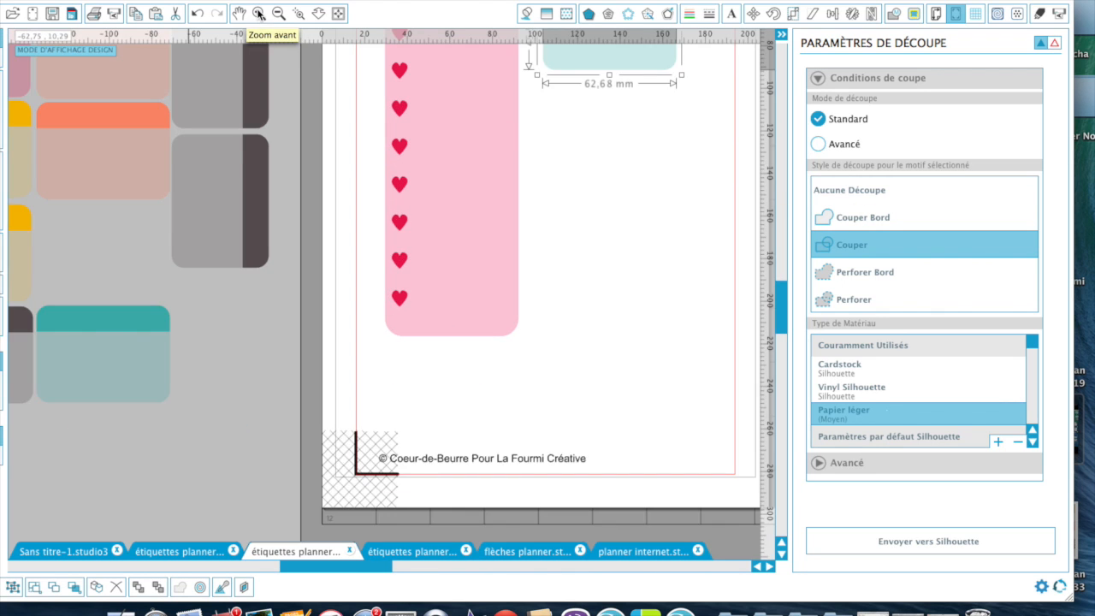
left_click(259, 14)
scroll(496, 162, "up", 3)
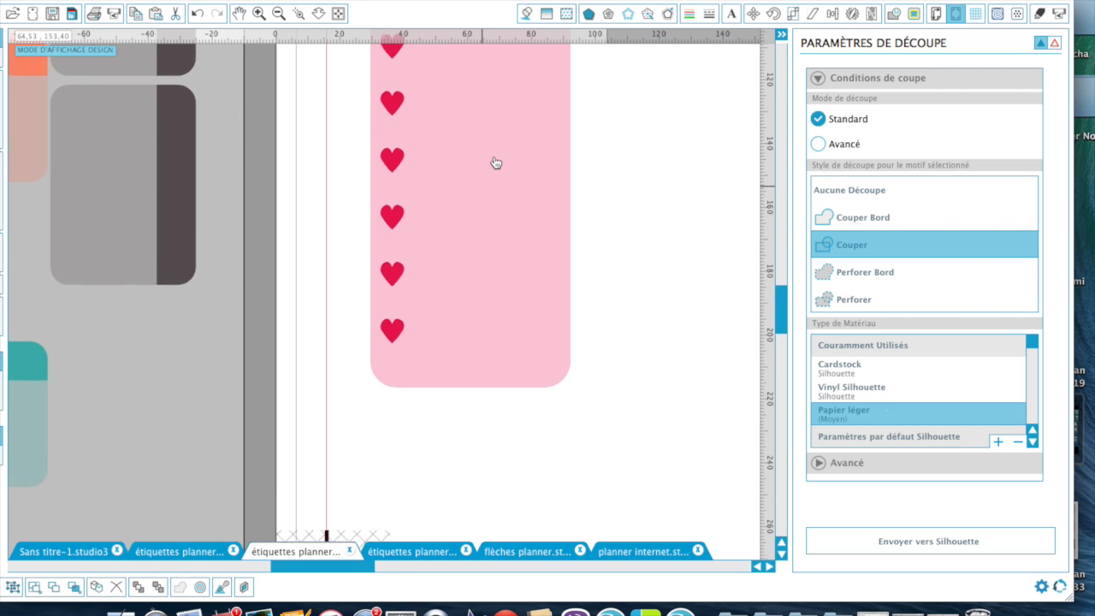
scroll(496, 163, "up", 2)
scroll(497, 163, "right", 5)
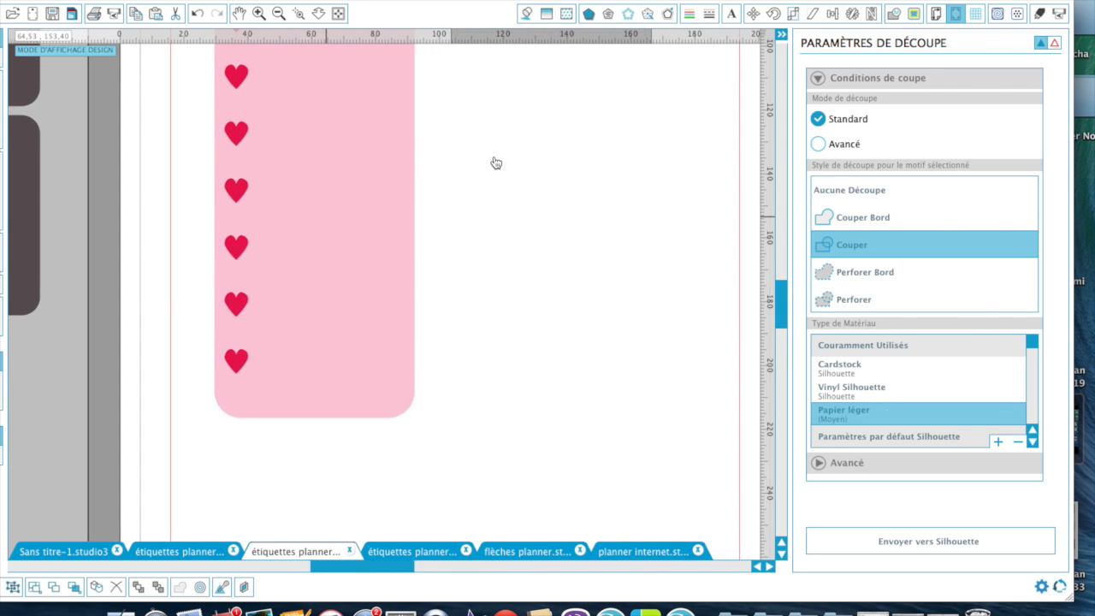
scroll(496, 163, "up", 6)
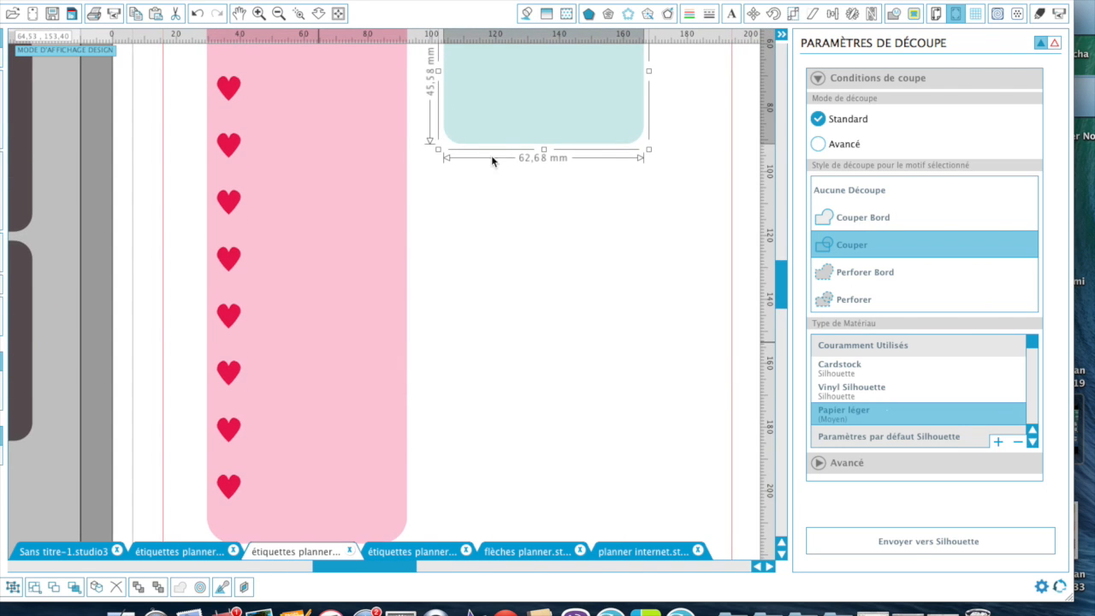
left_click(278, 14)
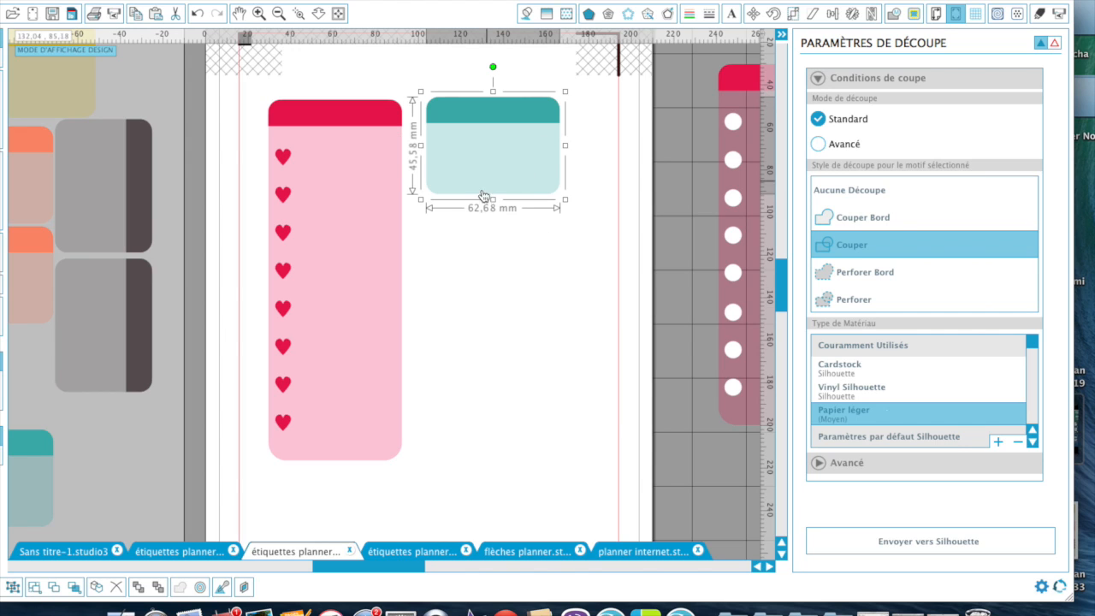
left_click_drag(494, 198, 500, 339)
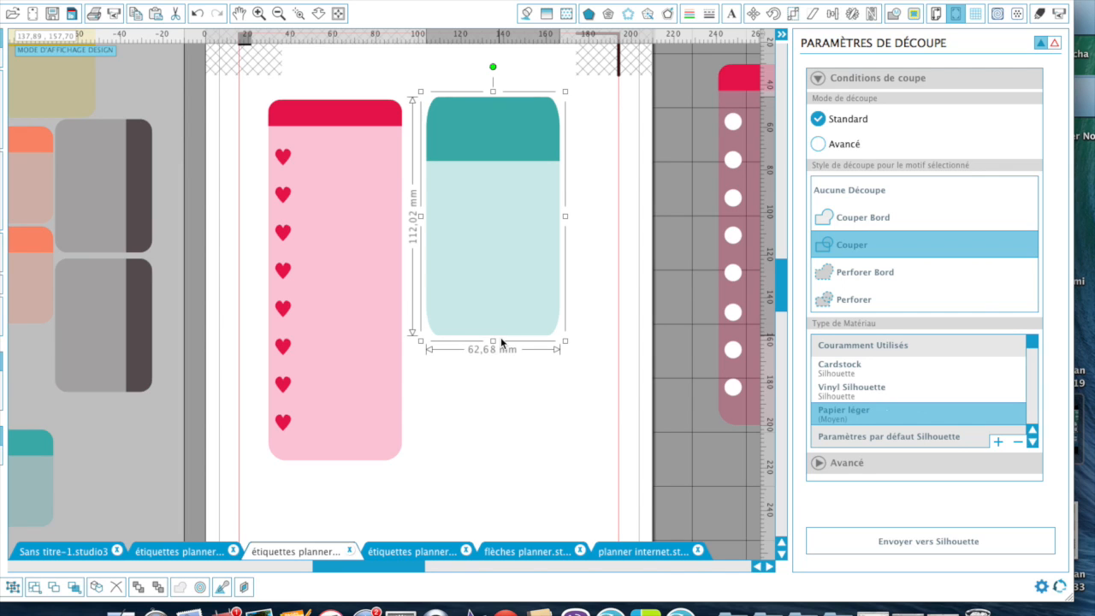
key("super+z")
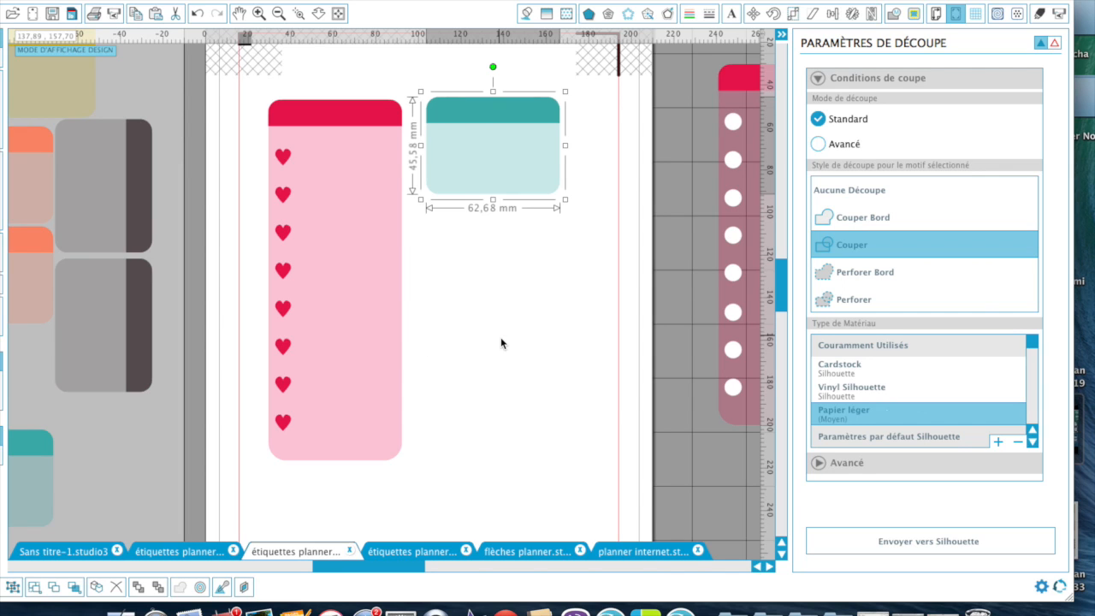
Step: Ungroup the teal label so its header and body are separate shapes
right_click(504, 175)
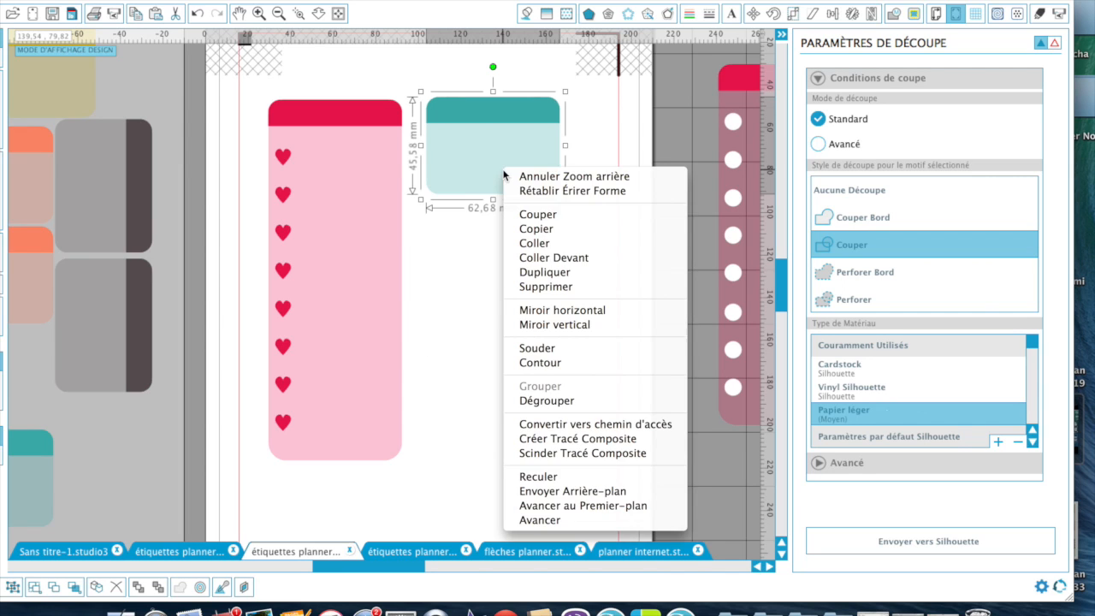
left_click(546, 402)
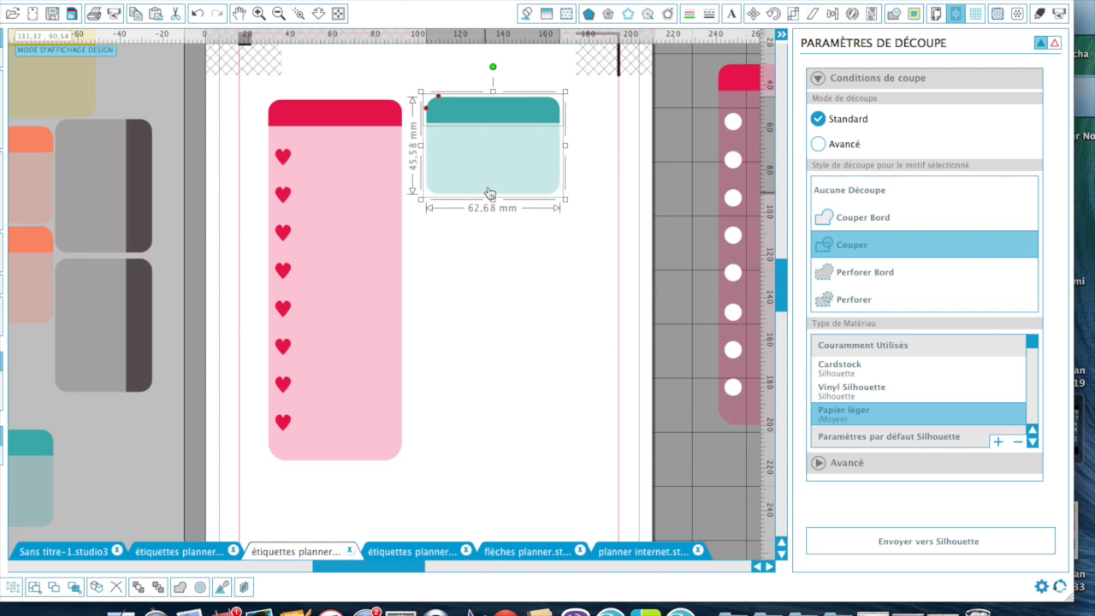
left_click(494, 271)
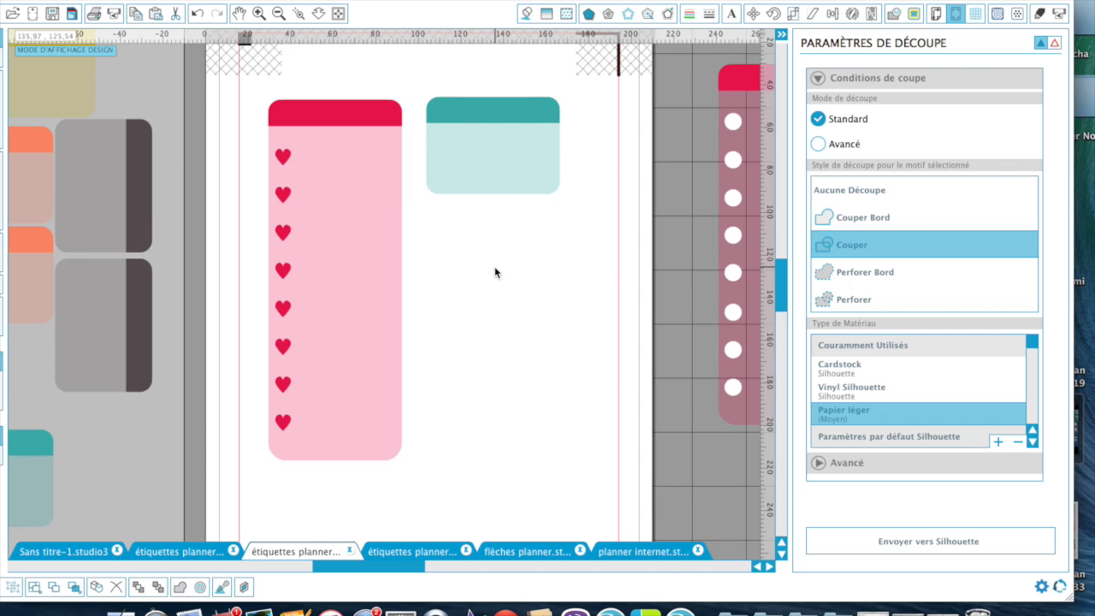
Step: Stretch the teal label's body to about 171 mm tall and reduce its corner rounding to match the header's corners
left_click(499, 190)
left_click_drag(494, 199, 505, 463)
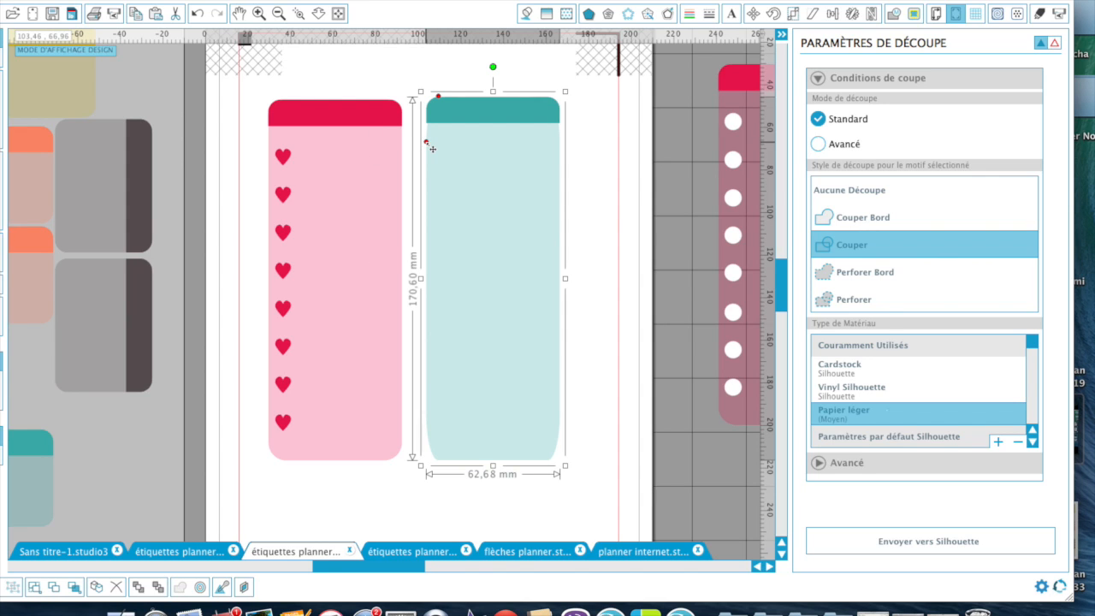
left_click_drag(431, 147, 432, 114)
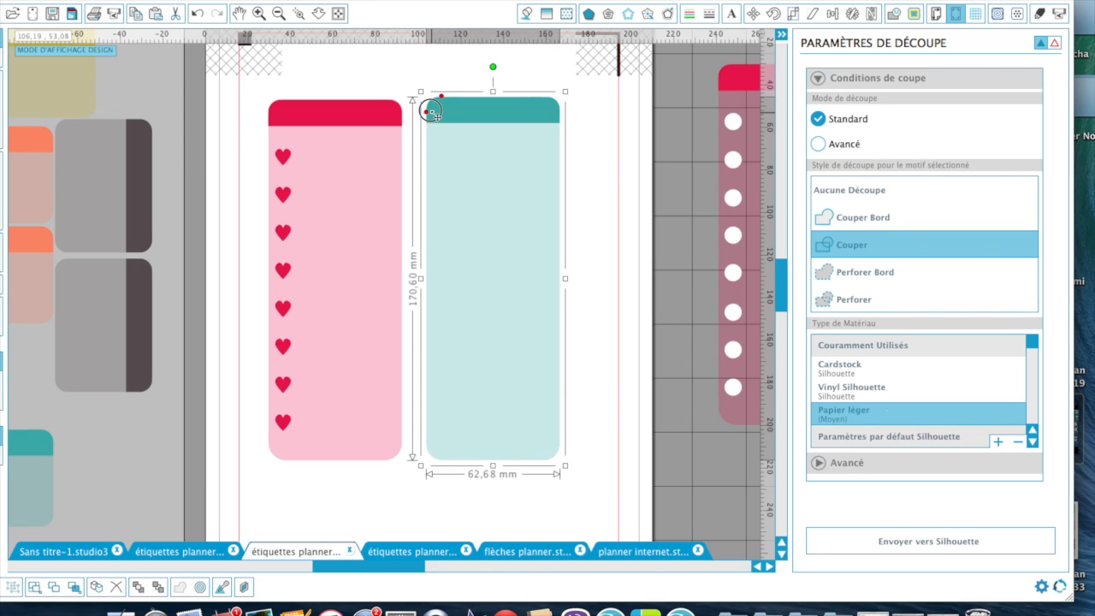
left_click(580, 152)
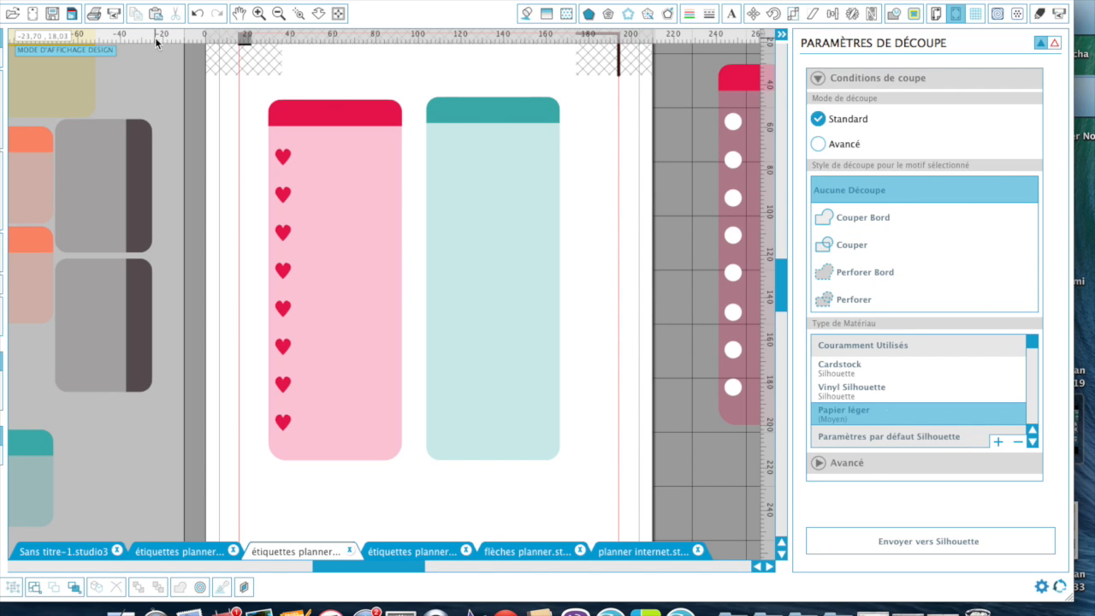
Step: Open the design library and browse the designs found for "labels"
left_click_drag(167, 0, 291, 0)
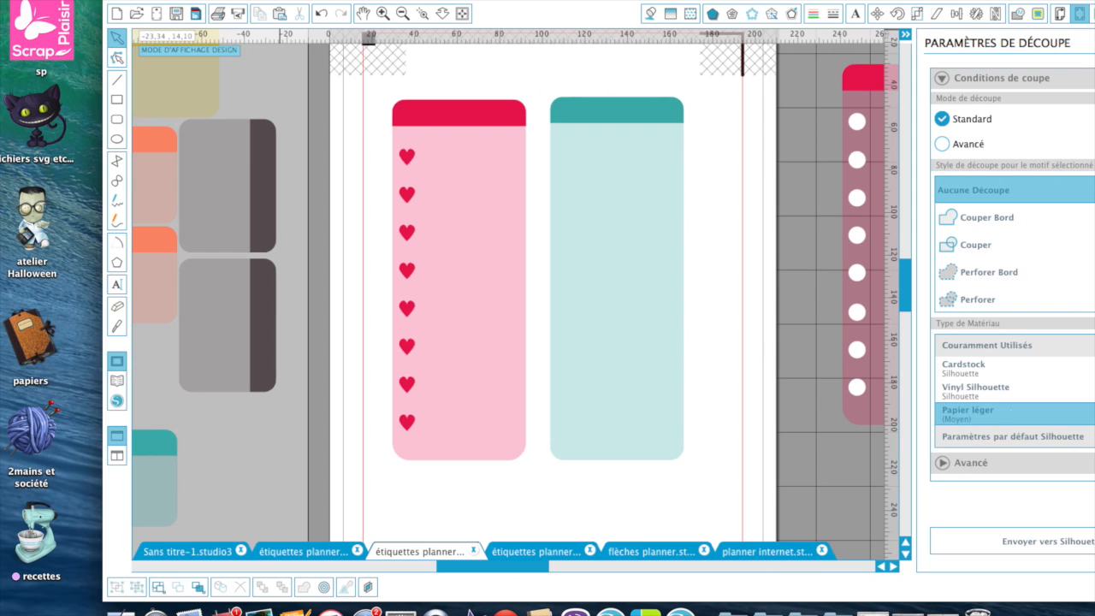
left_click(116, 386)
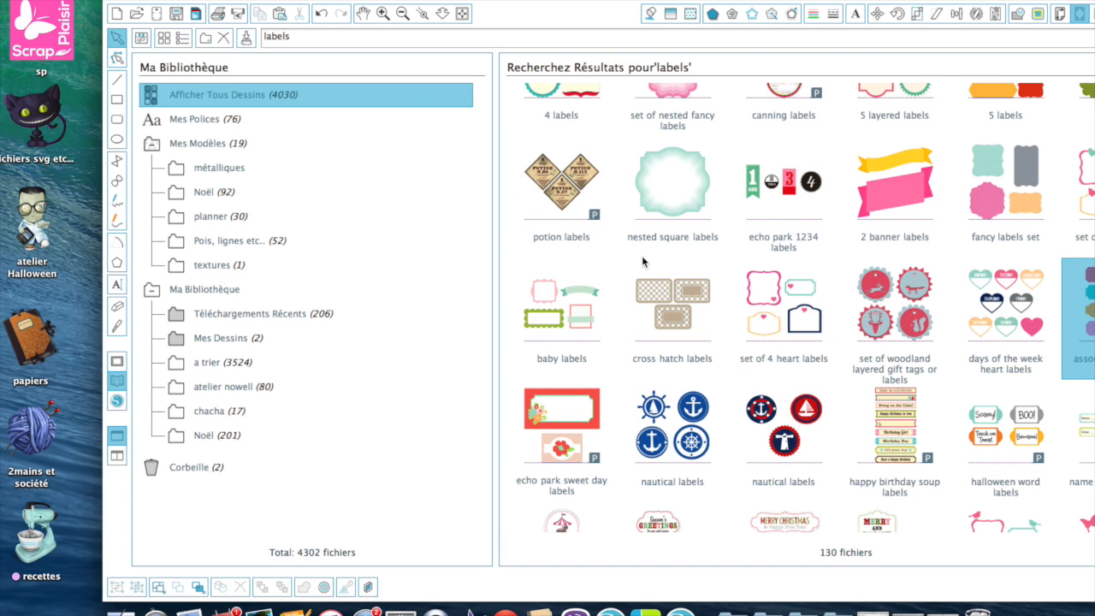
scroll(641, 266, "down", 2)
scroll(641, 266, "down", 6)
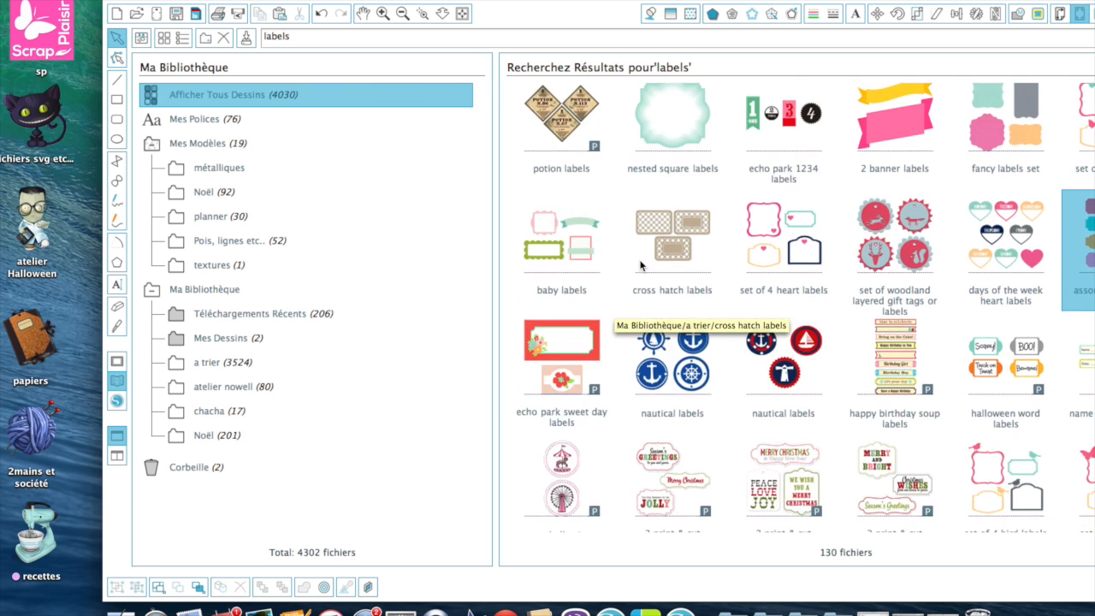
scroll(641, 267, "down", 2)
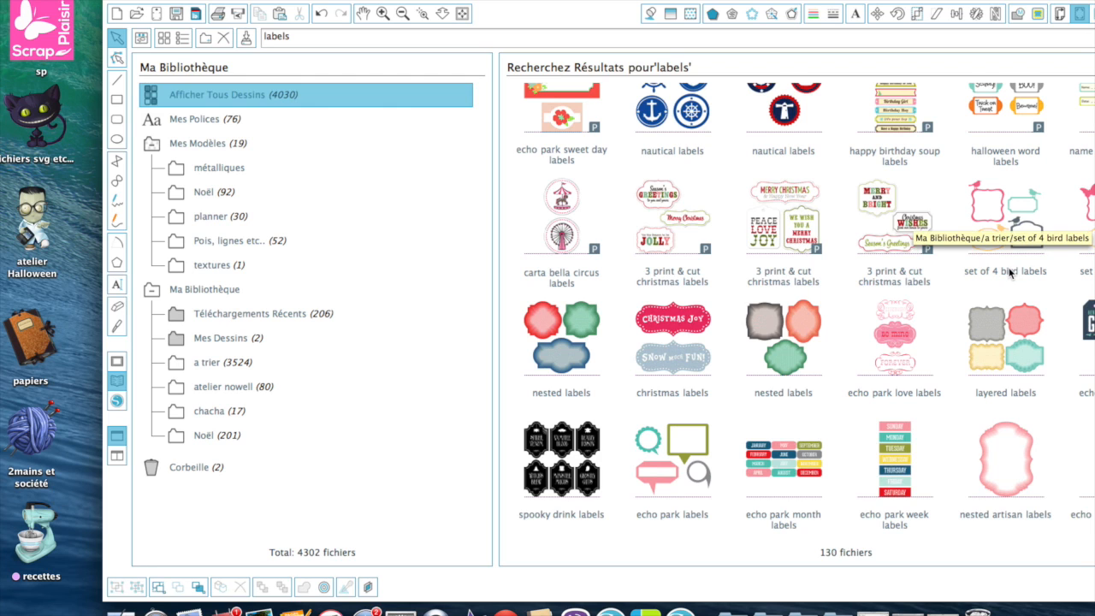
scroll(1010, 272, "up", 1)
Step: Search the library for "butter", add the "butterfies" set of three butterflies to the page and select it
left_click_drag(291, 36, 259, 38)
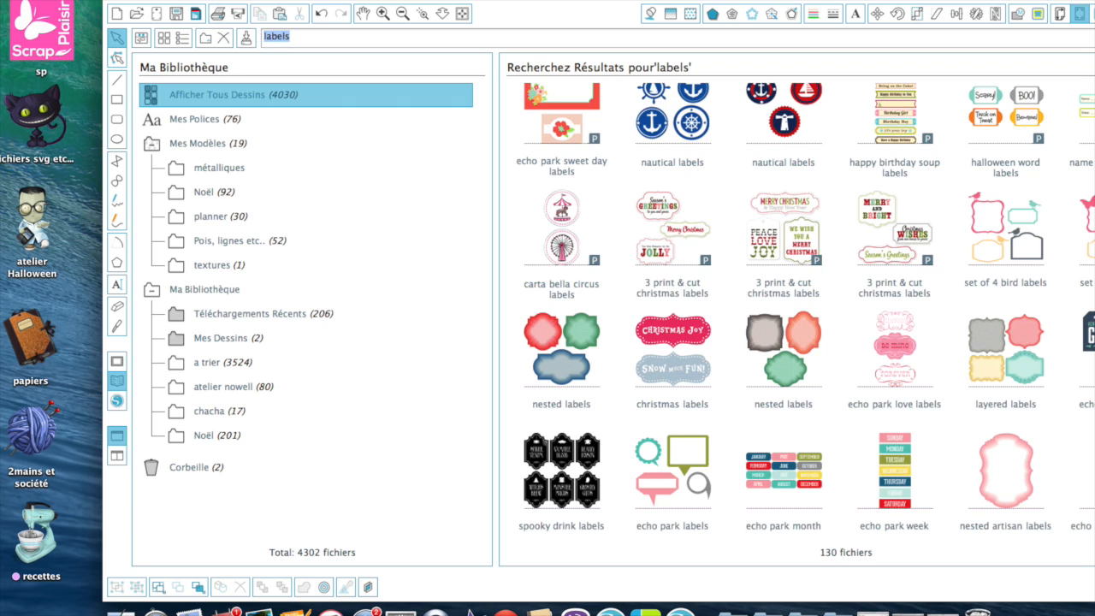
type("but")
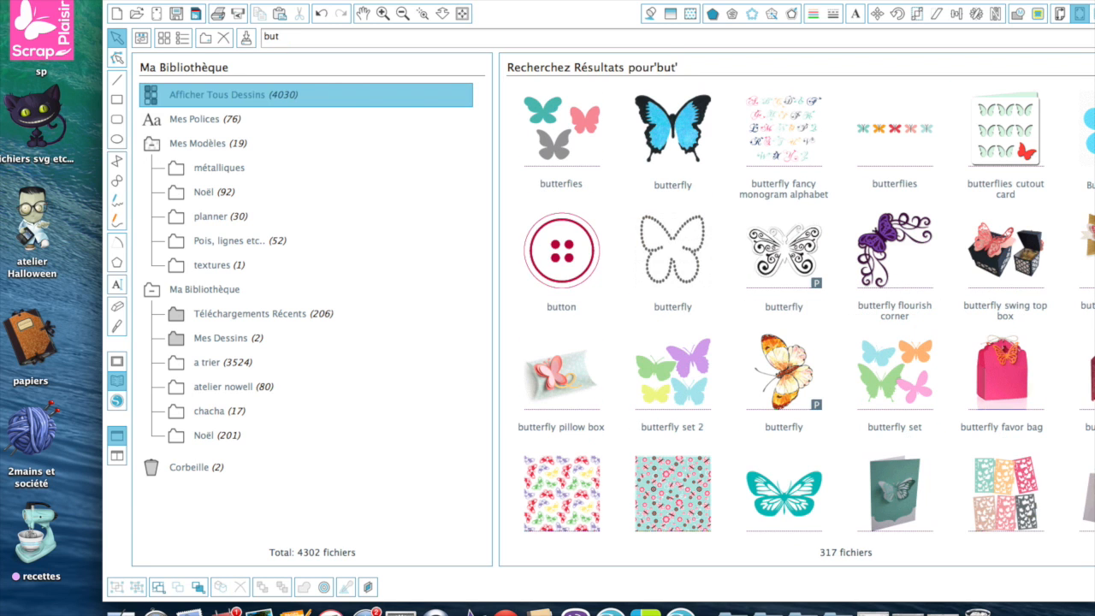
type("ter")
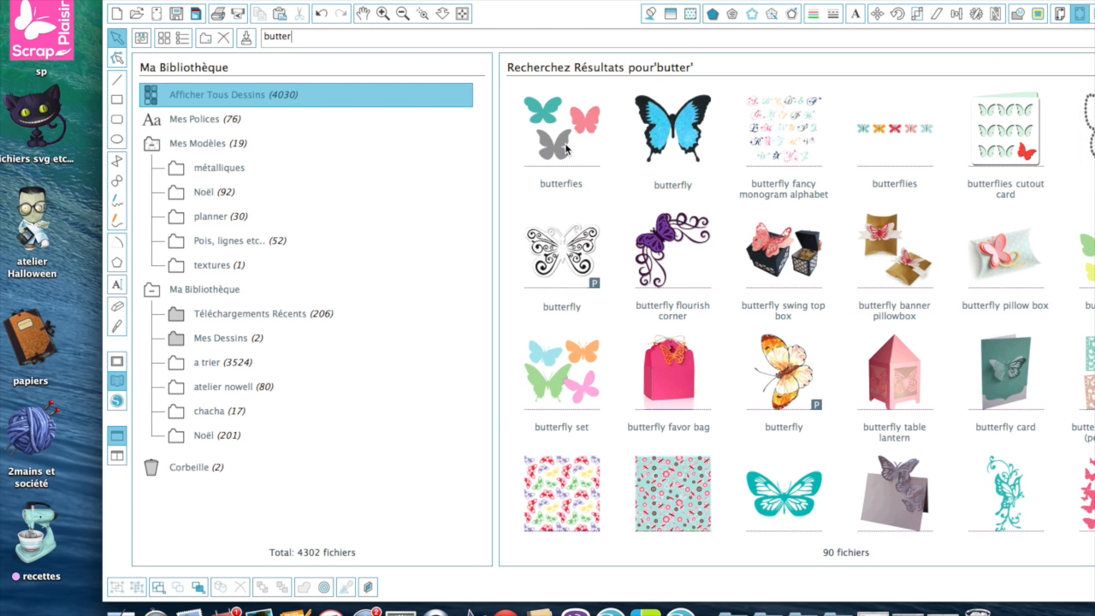
double_click(566, 149)
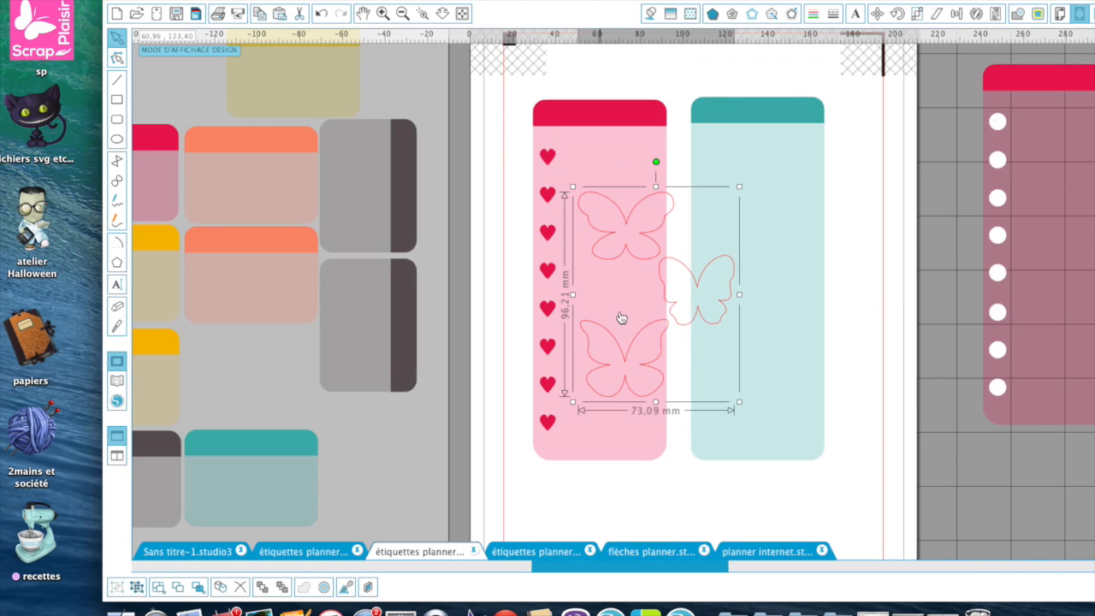
left_click(648, 254)
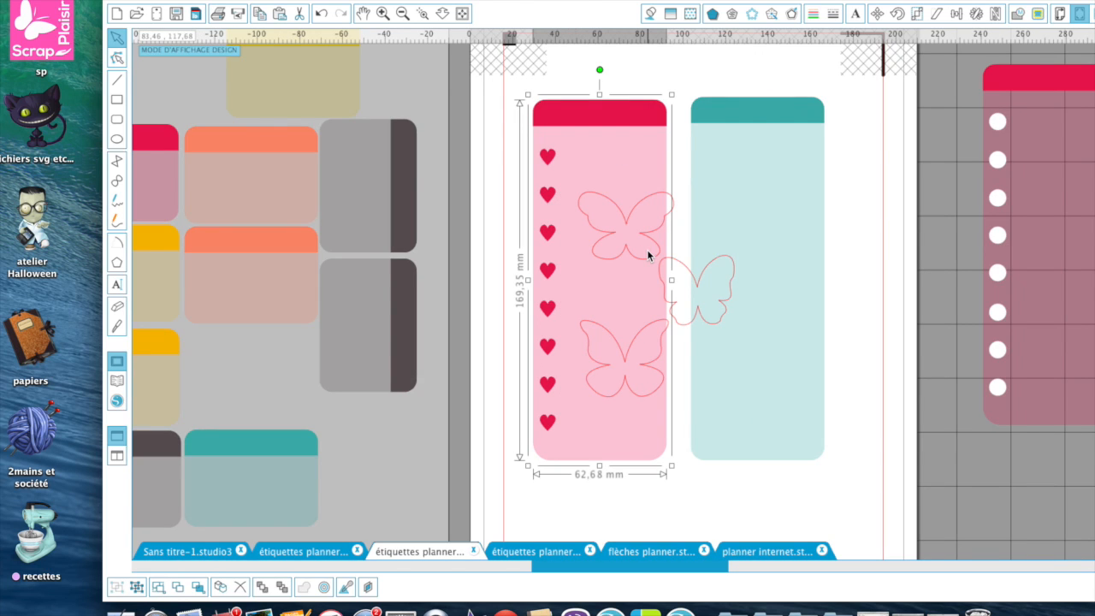
left_click(680, 271)
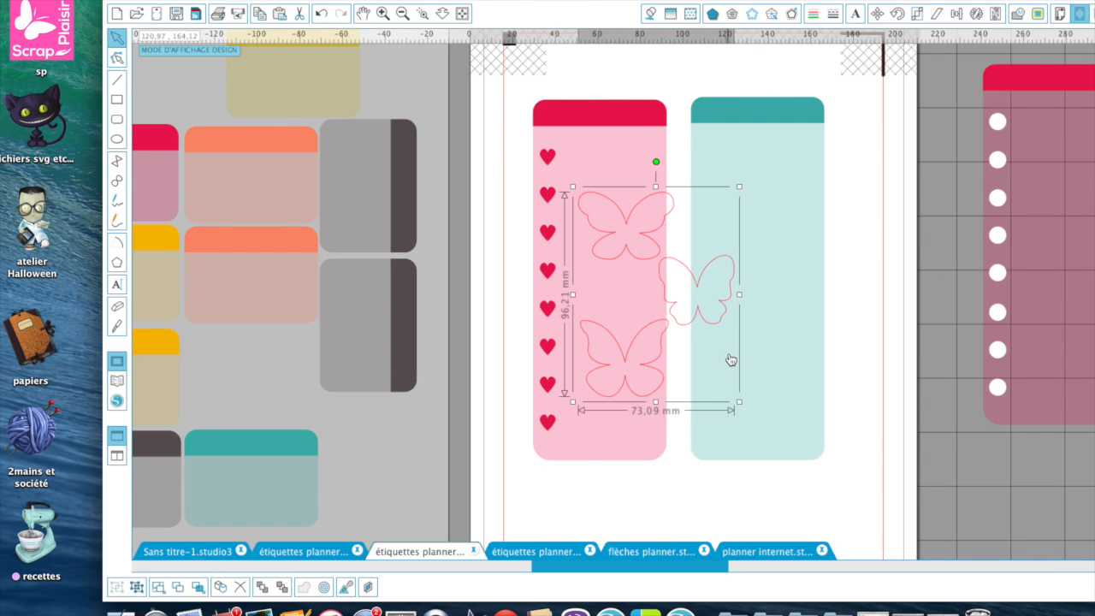
Step: Scale the butterfly set down to about 16.5 mm wide and ungroup it fully into separate butterflies
left_click_drag(740, 401, 621, 241)
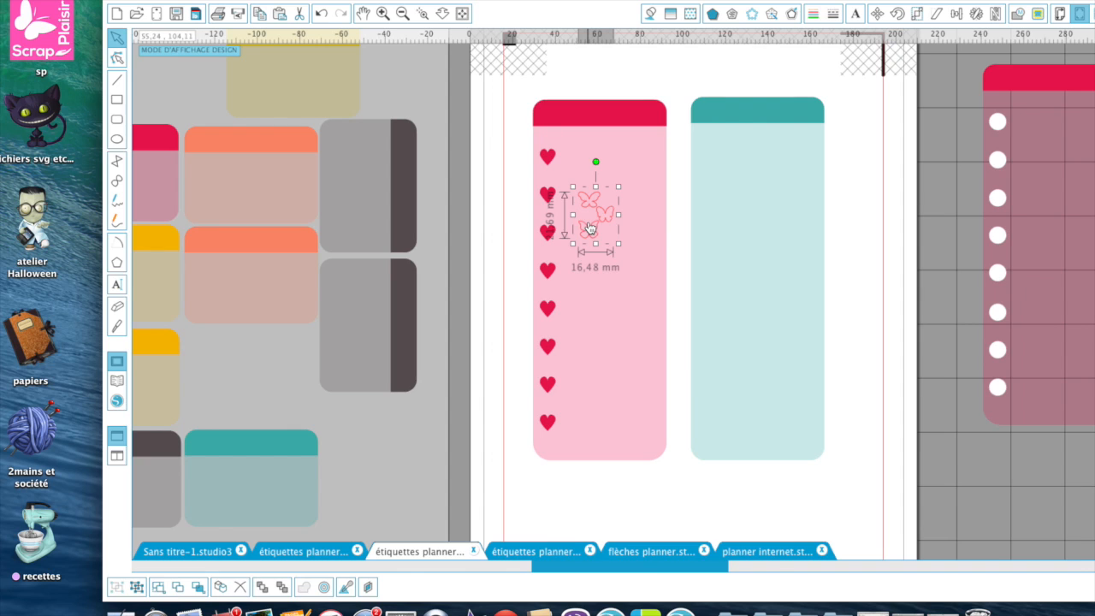
right_click(588, 222)
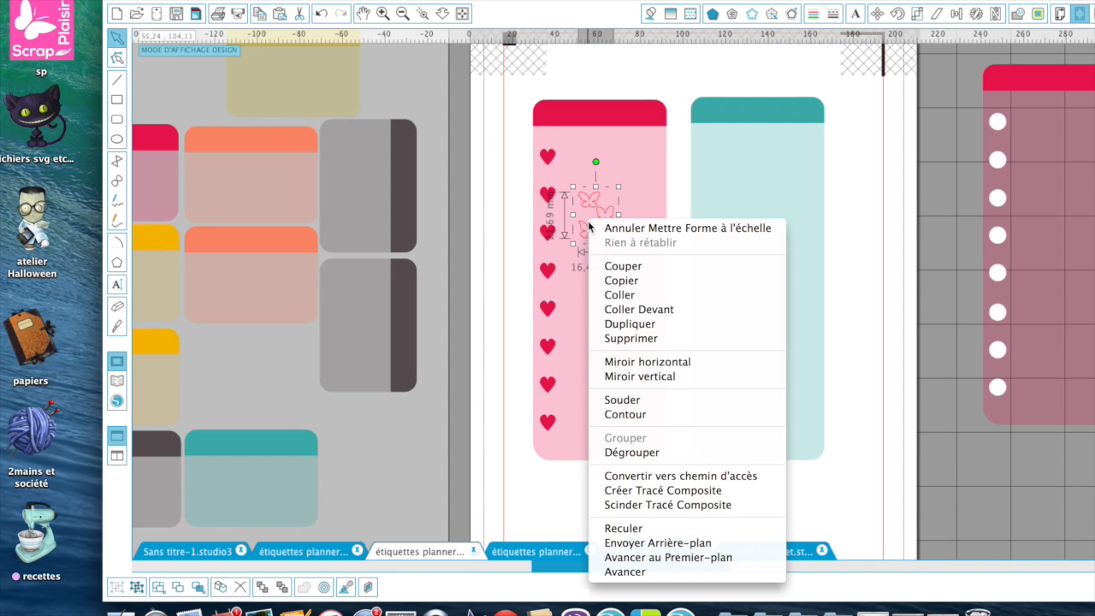
left_click(627, 453)
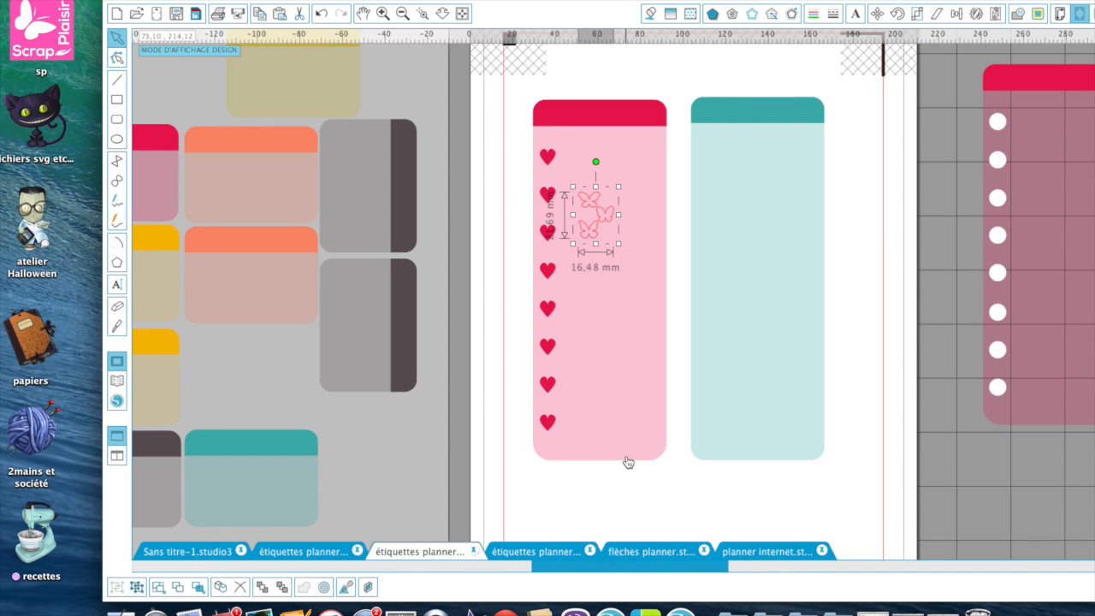
right_click(590, 207)
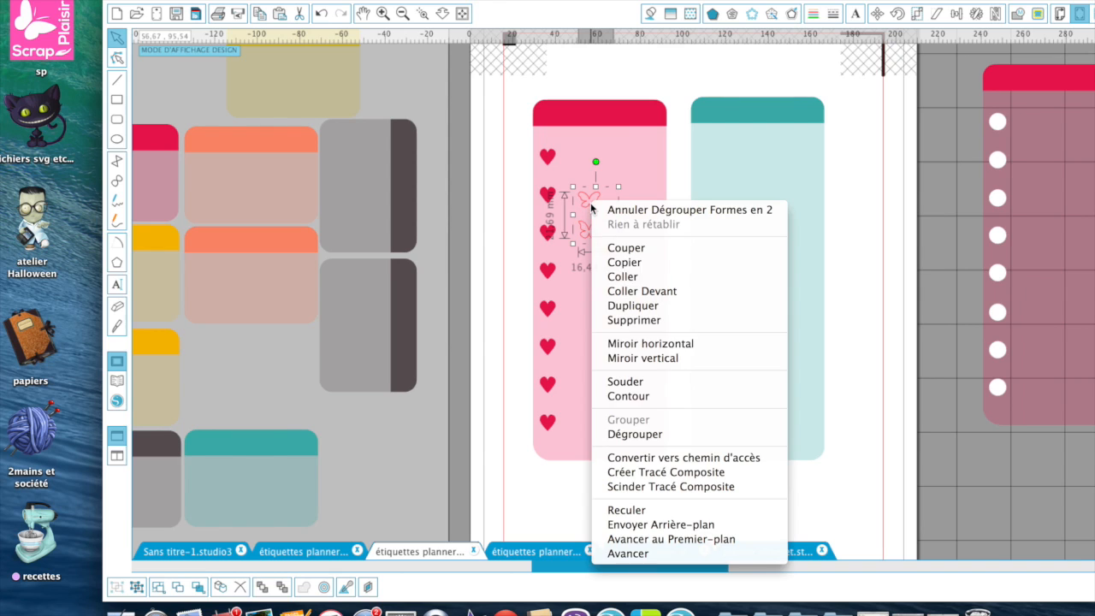
left_click(617, 434)
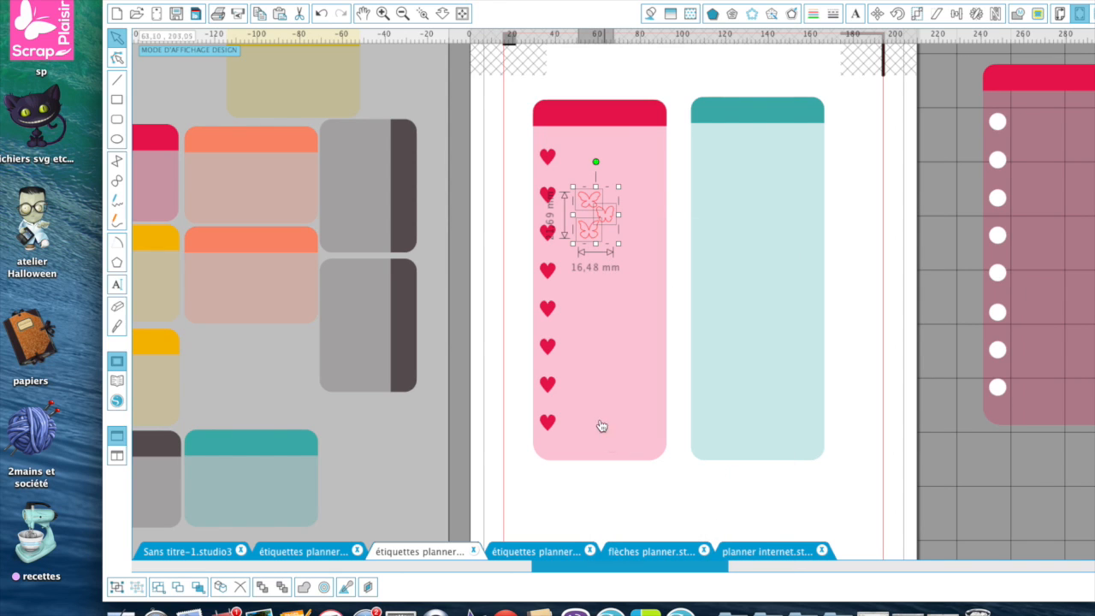
left_click(643, 59)
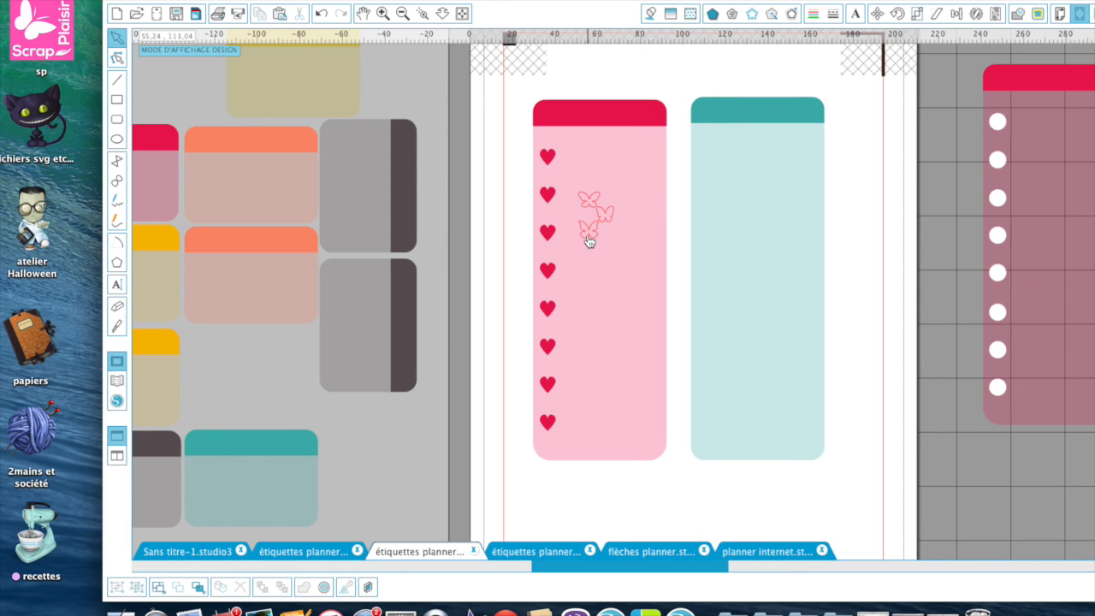
Step: Move the heart label off the page and the lowest butterfly to the upper-left corner of the teal label's body, deleting the other two butterflies
left_click_drag(589, 242, 367, 451)
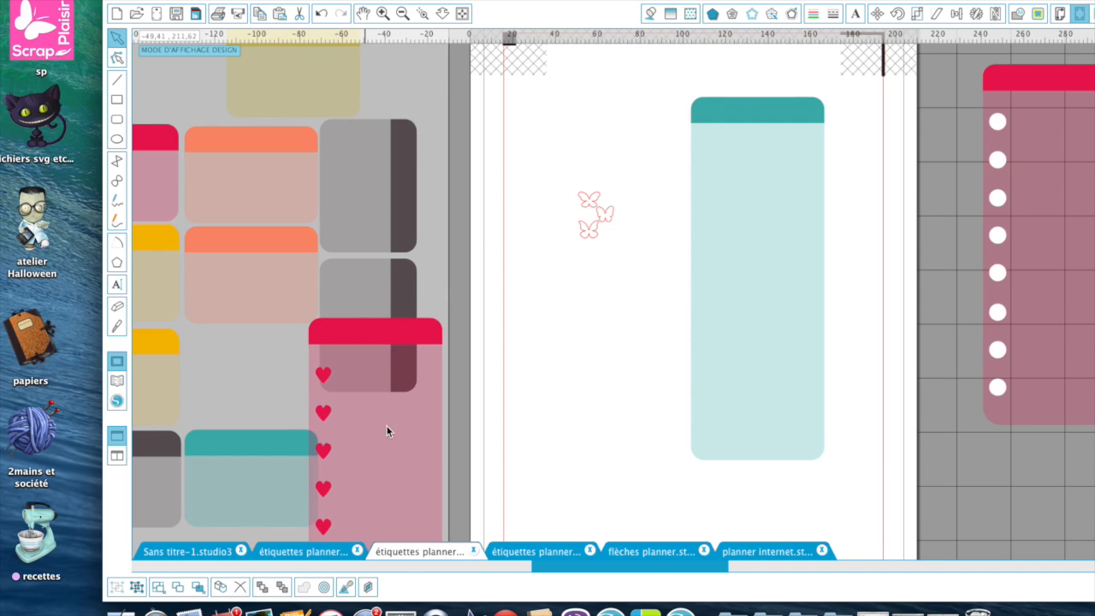
left_click(588, 233)
left_click_drag(588, 236, 705, 144)
left_click_drag(570, 166, 623, 245)
key("Delete")
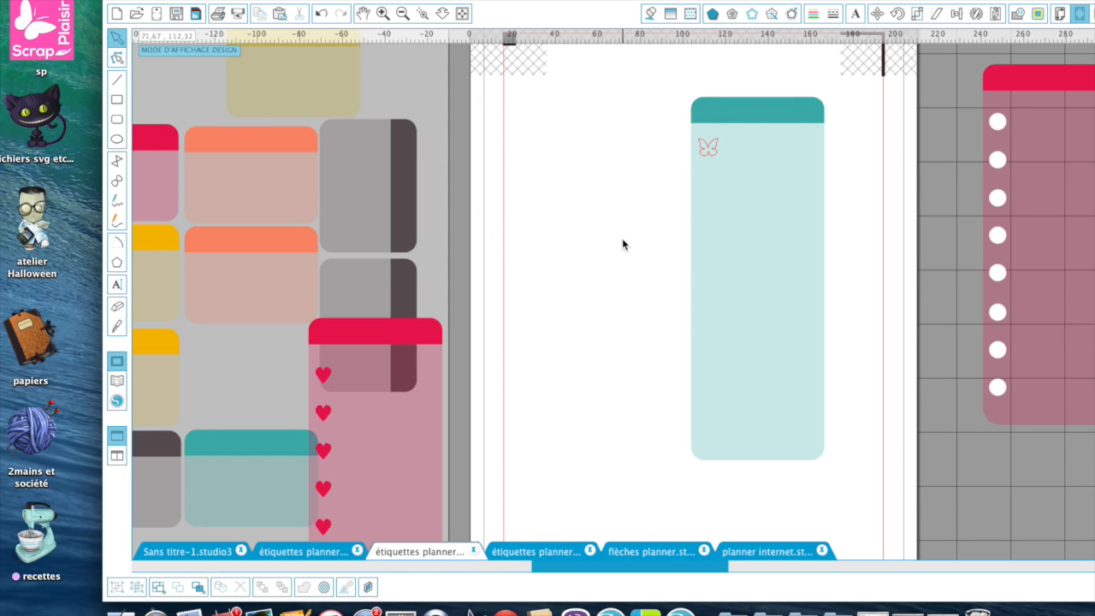
Step: Fill the butterfly with the teal colour sampled from the label's header and check its line colour
left_click(713, 152)
left_click(707, 156)
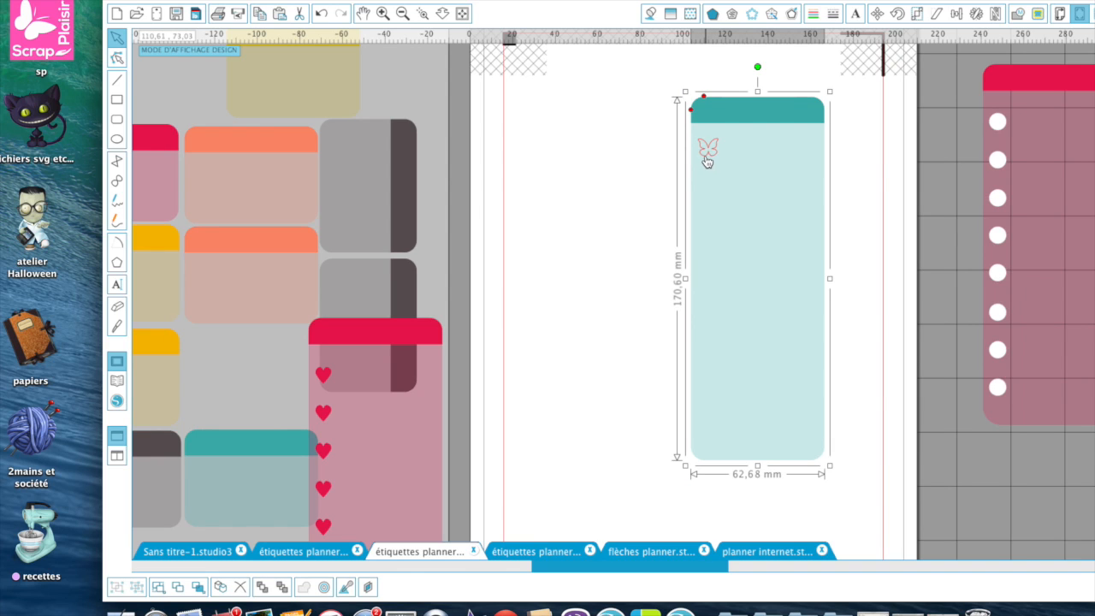
left_click(707, 156)
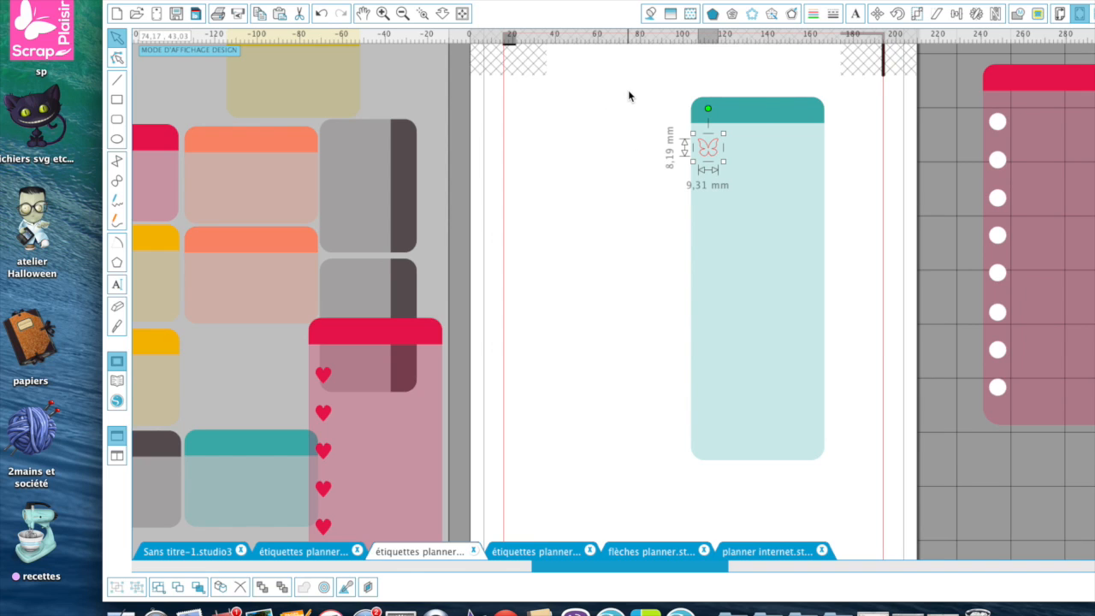
key("i")
left_click(755, 107)
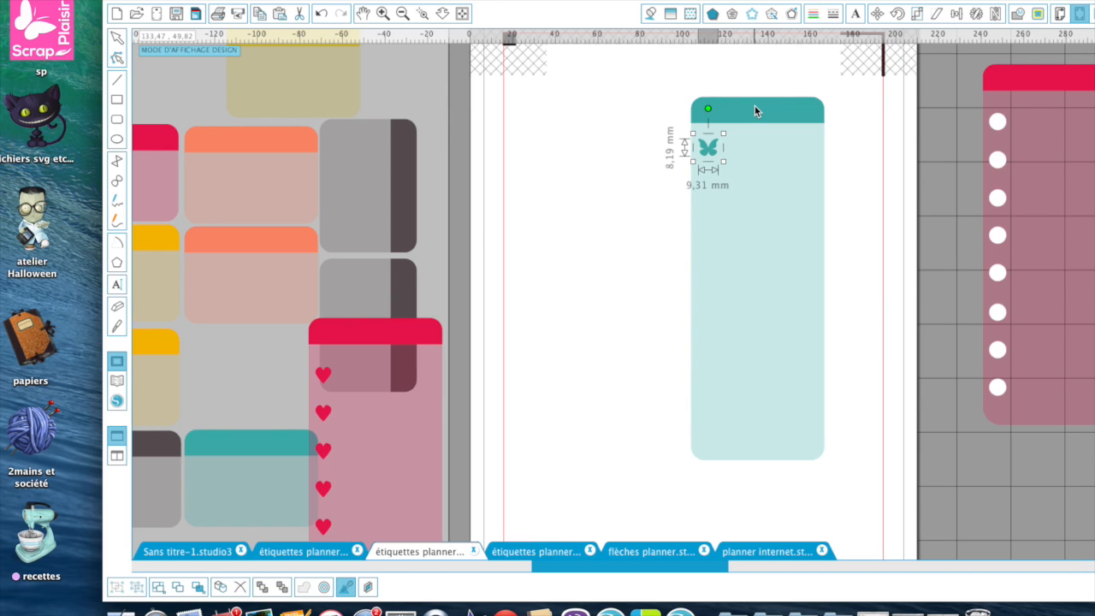
left_click(814, 13)
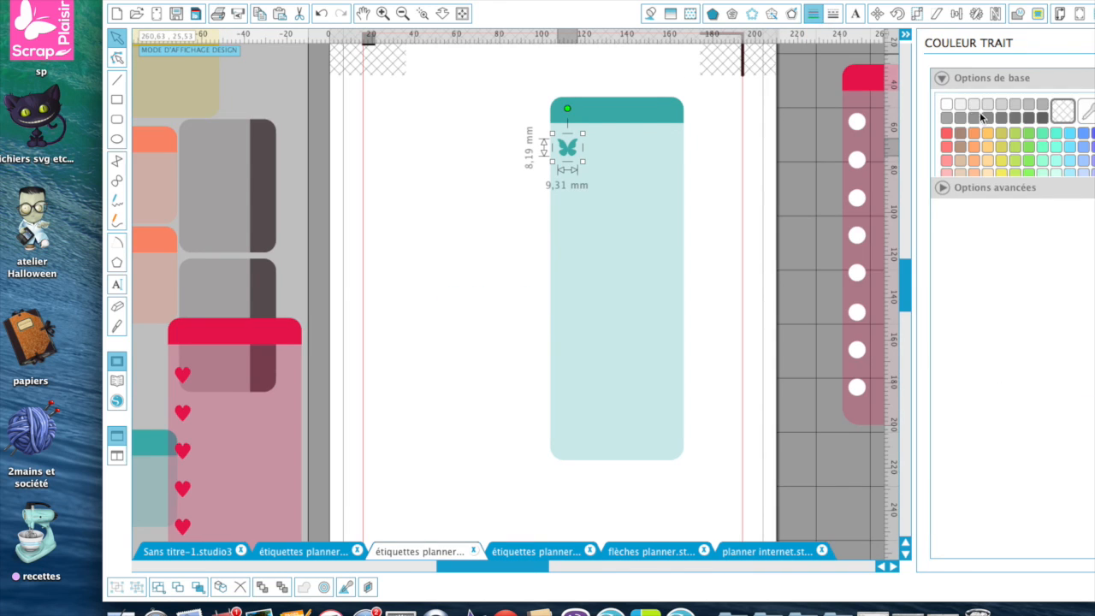
left_click(420, 341)
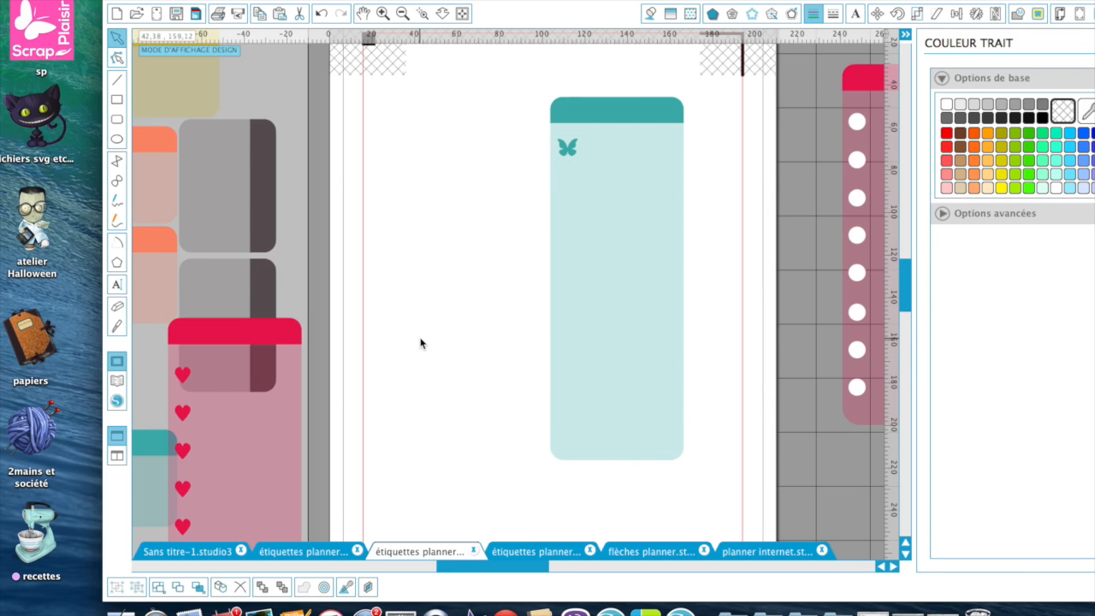
Step: Duplicate the teal butterfly seven times straight down the label to make a column of eight
left_click(571, 152)
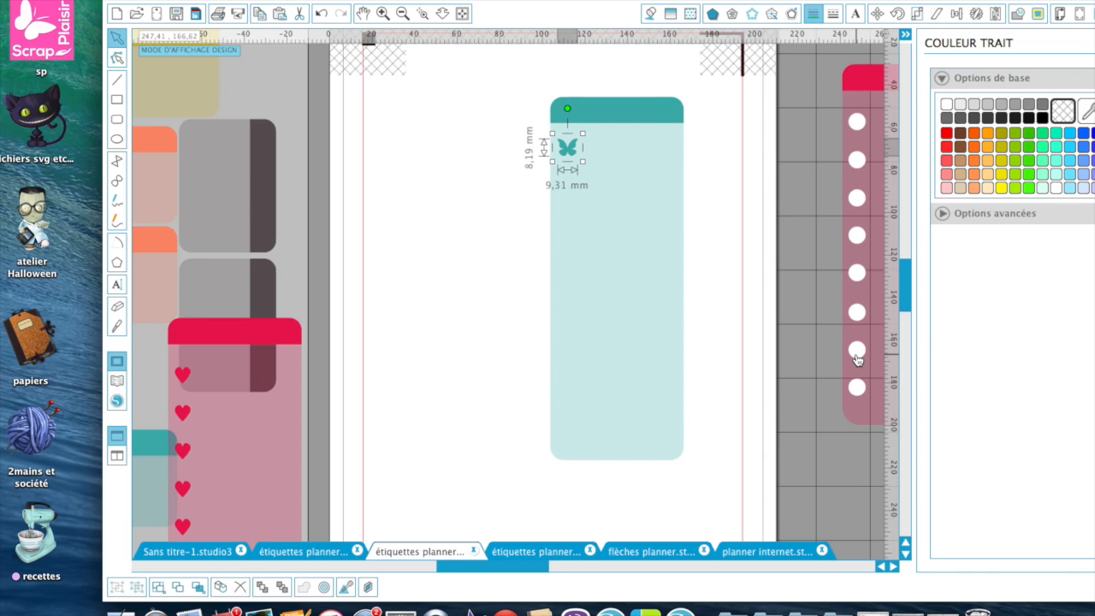
key("ctrl+d")
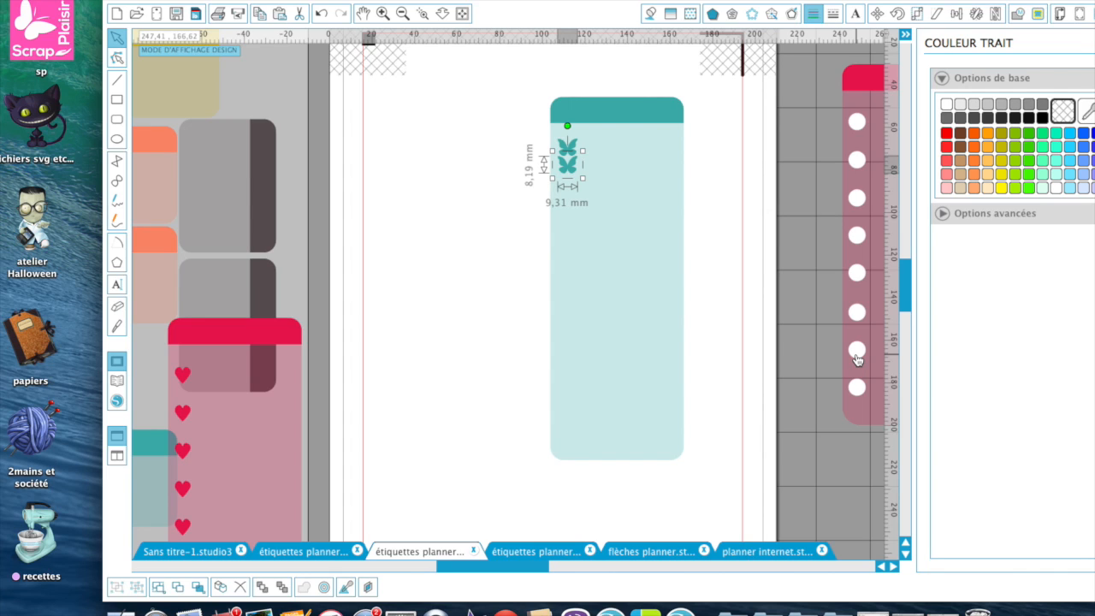
key("ctrl+d")
key("ctrl+d")
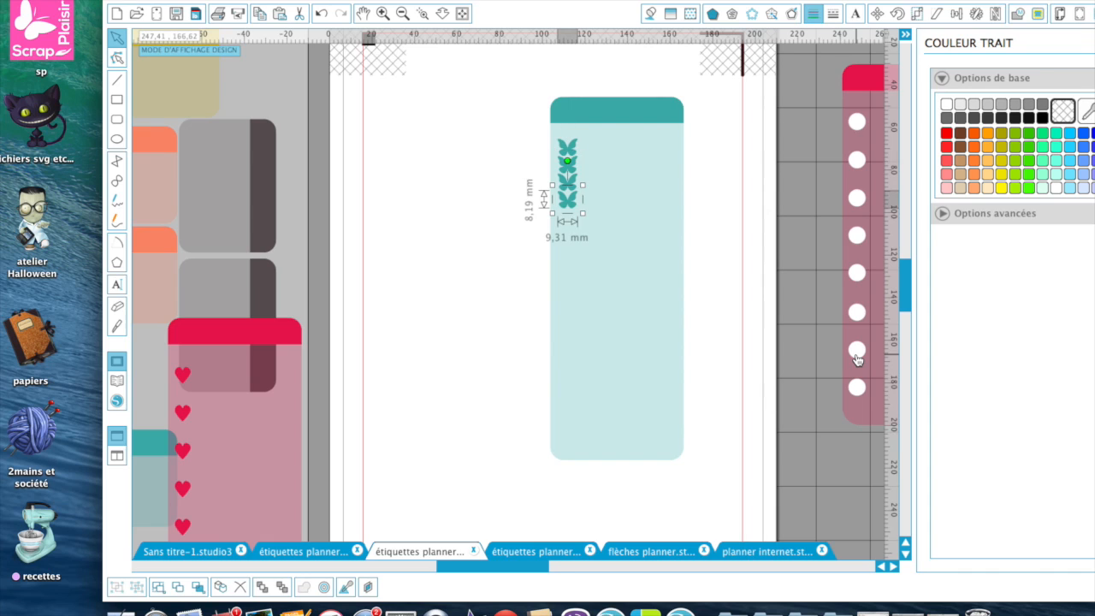
key("ctrl+d")
key("ctrl+d")
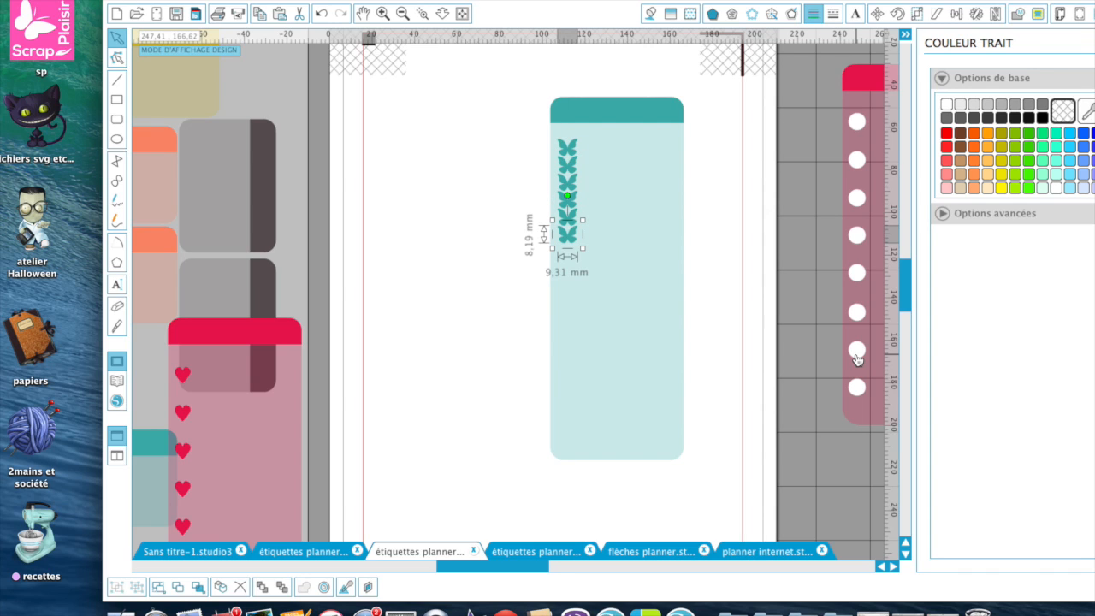
key("ctrl+d")
key("ctrl+d")
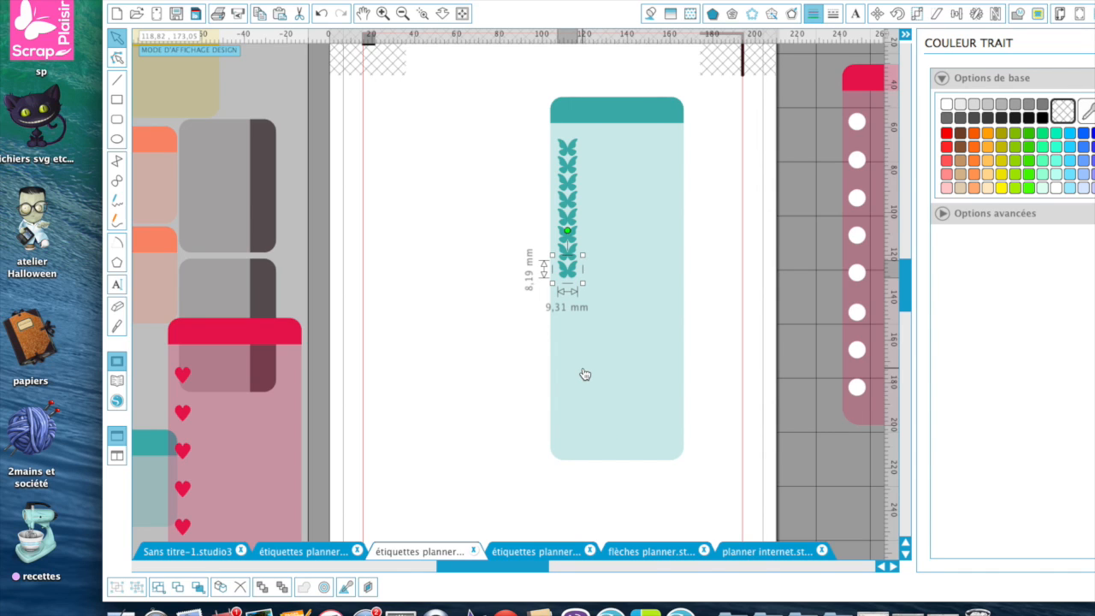
Step: Move the last butterfly copy straight down to just above the label's lower edge
key("Down")
key("Down")
key("Down")
key("Down")
key("Down")
key("Down")
key("Down")
key("Down")
key("Down")
key("Down")
key("Down")
key("Down")
key("Down")
key("Down")
key("Down")
key("Down")
key("Down")
key("Down")
key("Down")
key("Down")
key("Down")
key("Down")
key("Down")
key("Down")
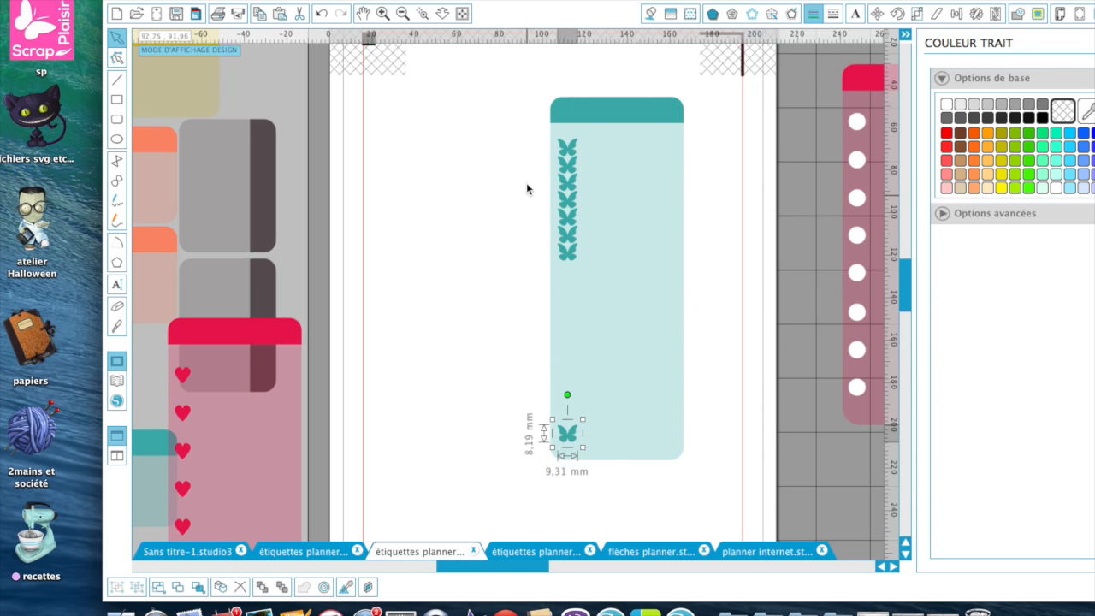
Step: Move the teal label to the right, away from the column of butterflies
left_click(568, 147)
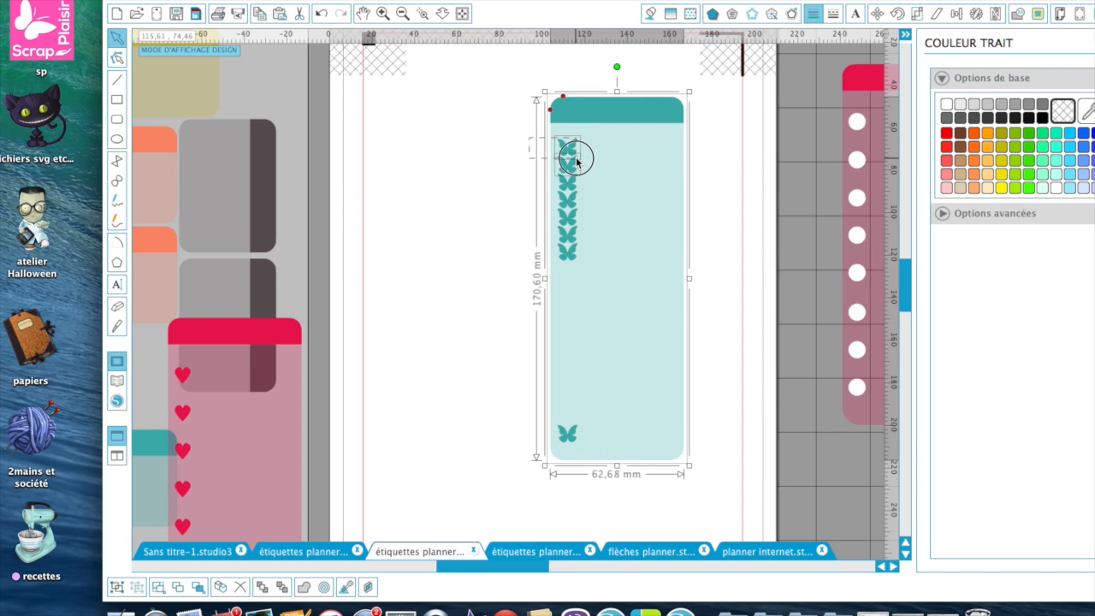
left_click(494, 174)
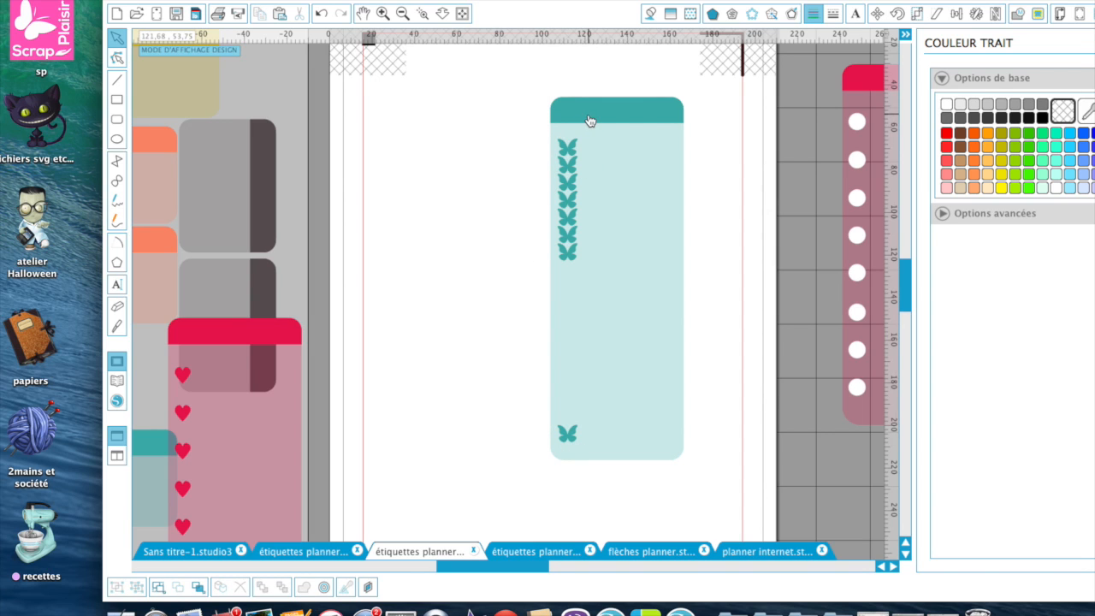
left_click_drag(604, 80, 726, 137)
Step: Space all eight butterflies evenly in the vertical direction and group them
left_click_drag(547, 127, 588, 303)
scroll(599, 335, "up", 3)
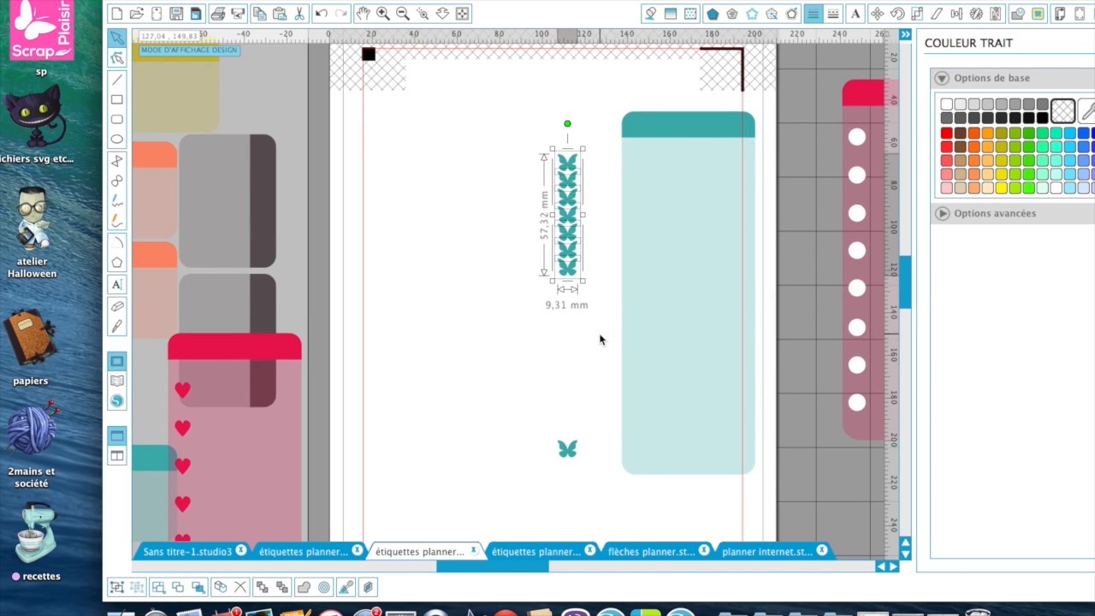
left_click(513, 134)
left_click_drag(532, 123, 581, 467)
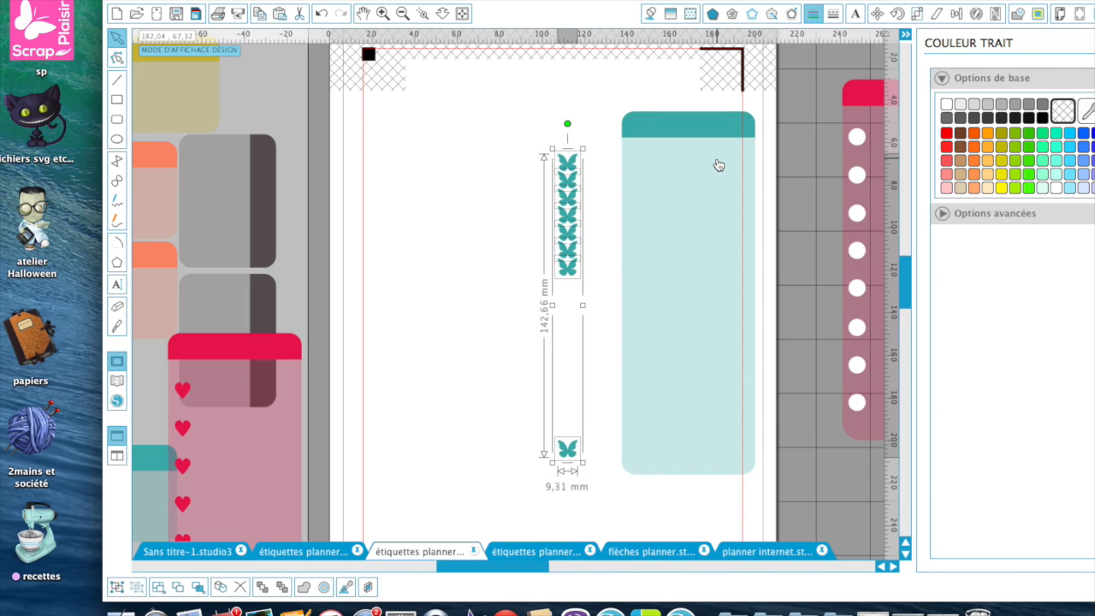
left_click(959, 16)
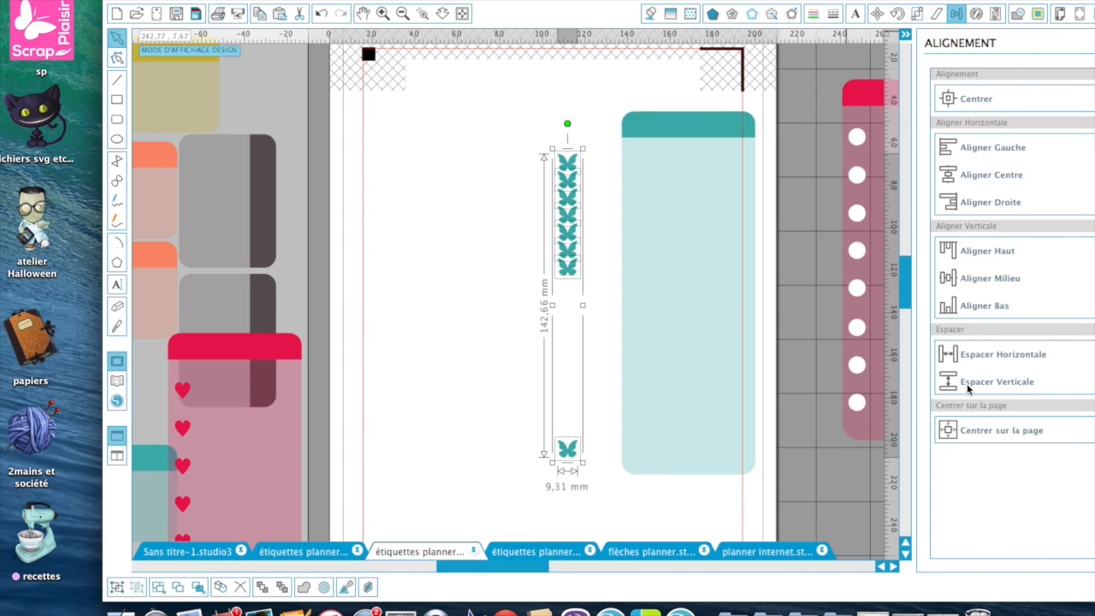
left_click(974, 384)
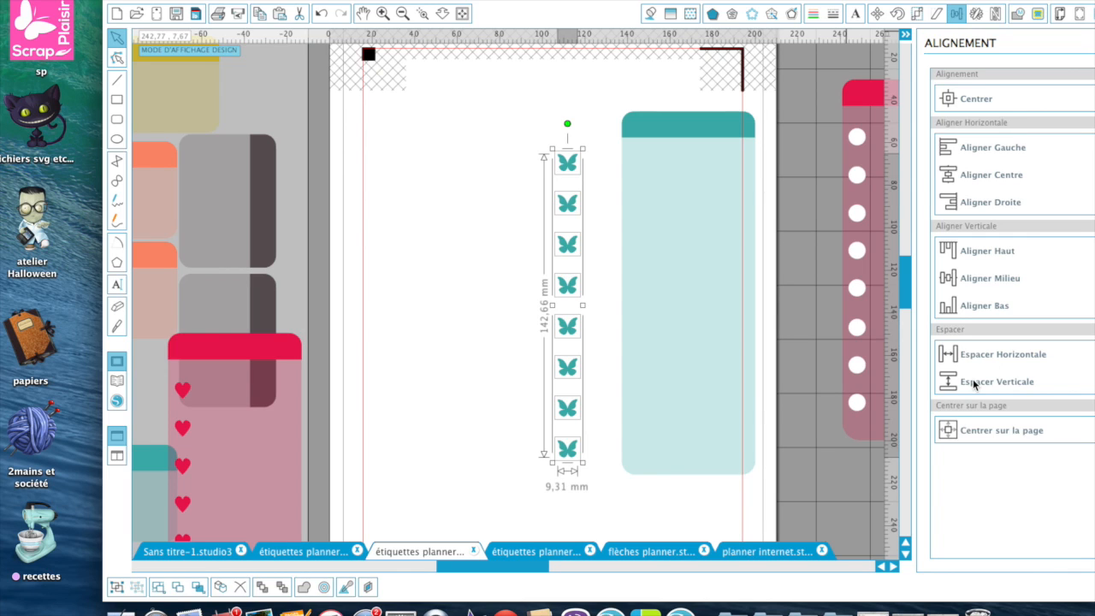
key("super+g")
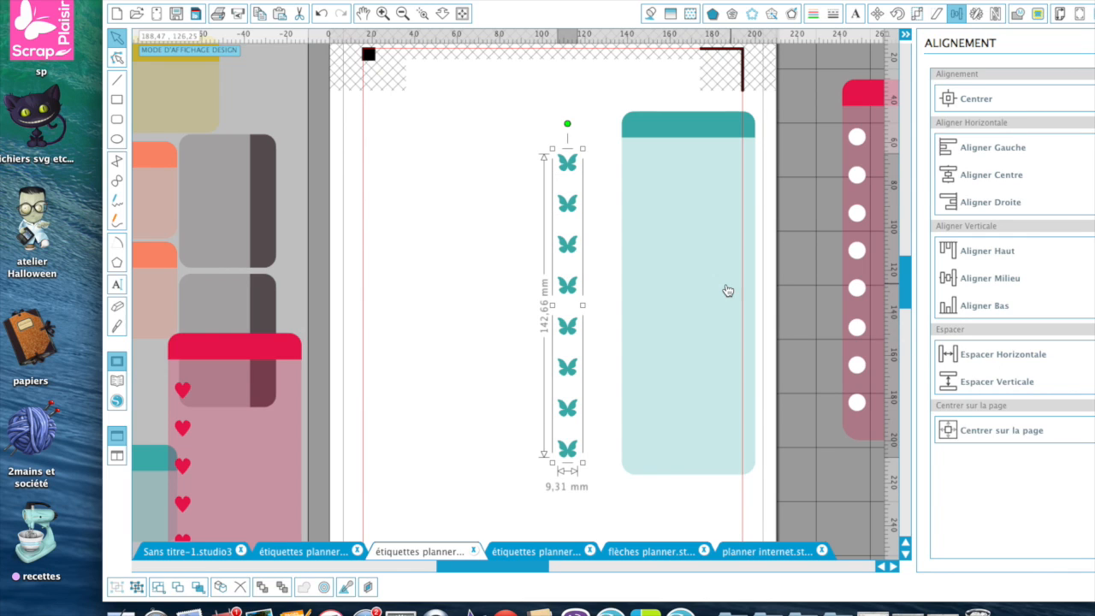
Step: Move the teal label back behind the butterfly column and set the butterflies' cut style to Aucune Découpe
left_click_drag(722, 291, 648, 291)
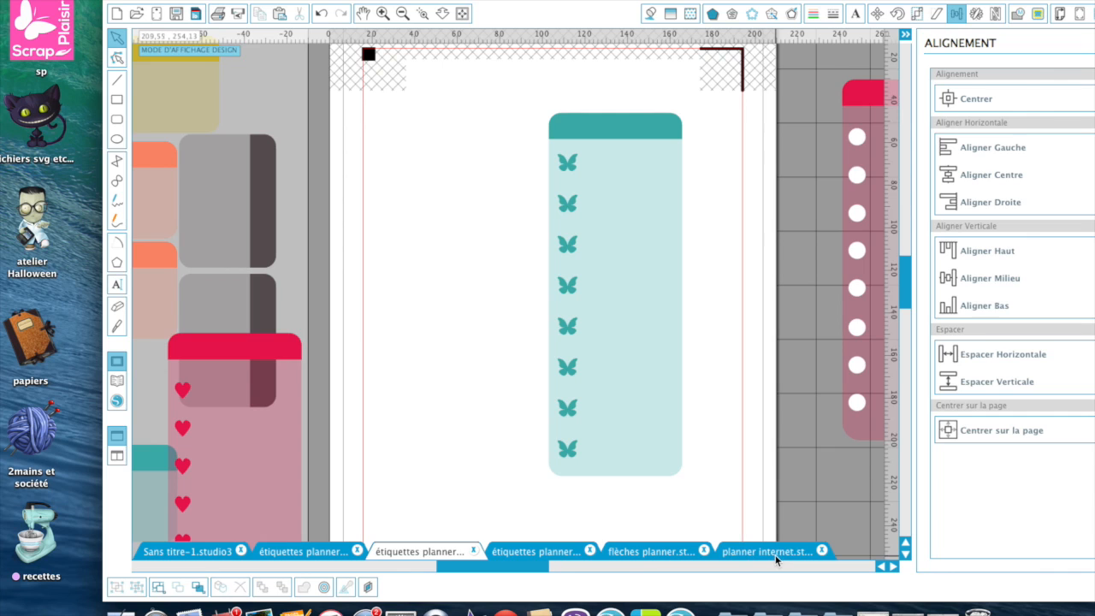
left_click(565, 205)
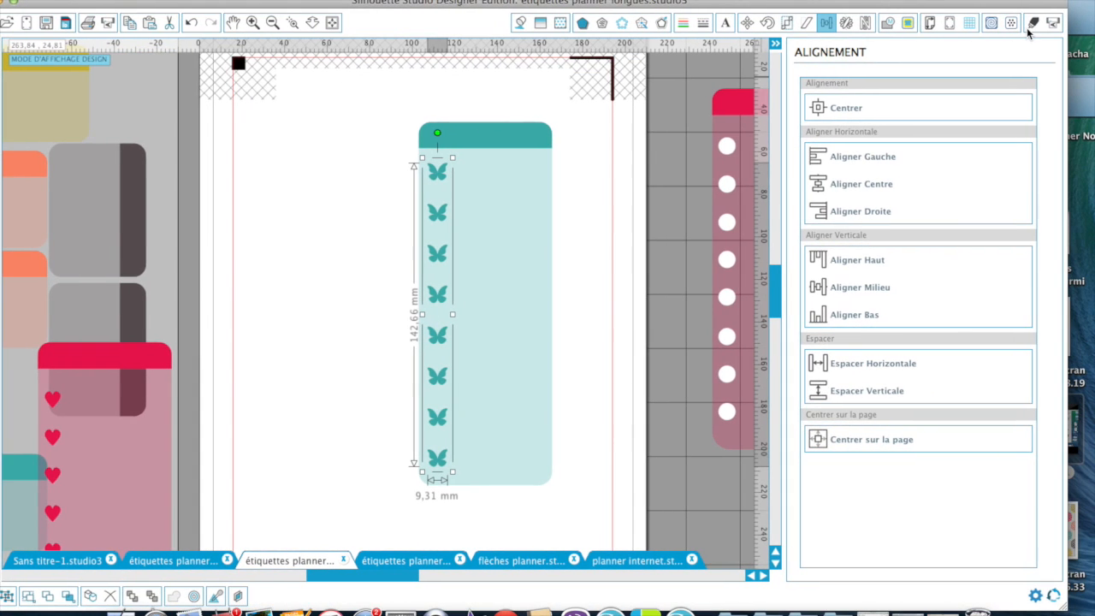
left_click(1031, 28)
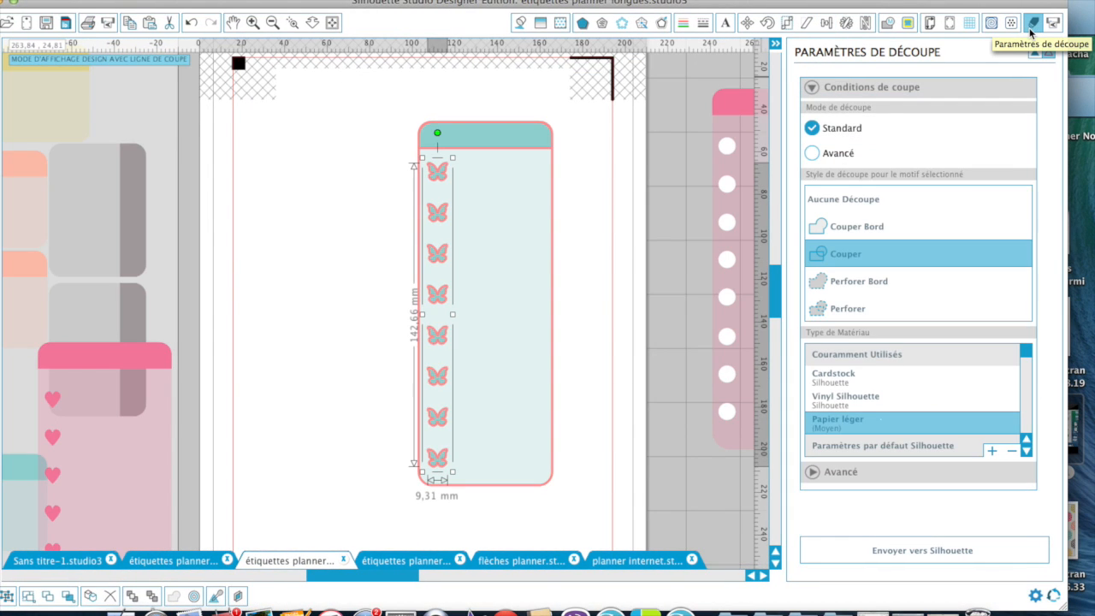
left_click(868, 202)
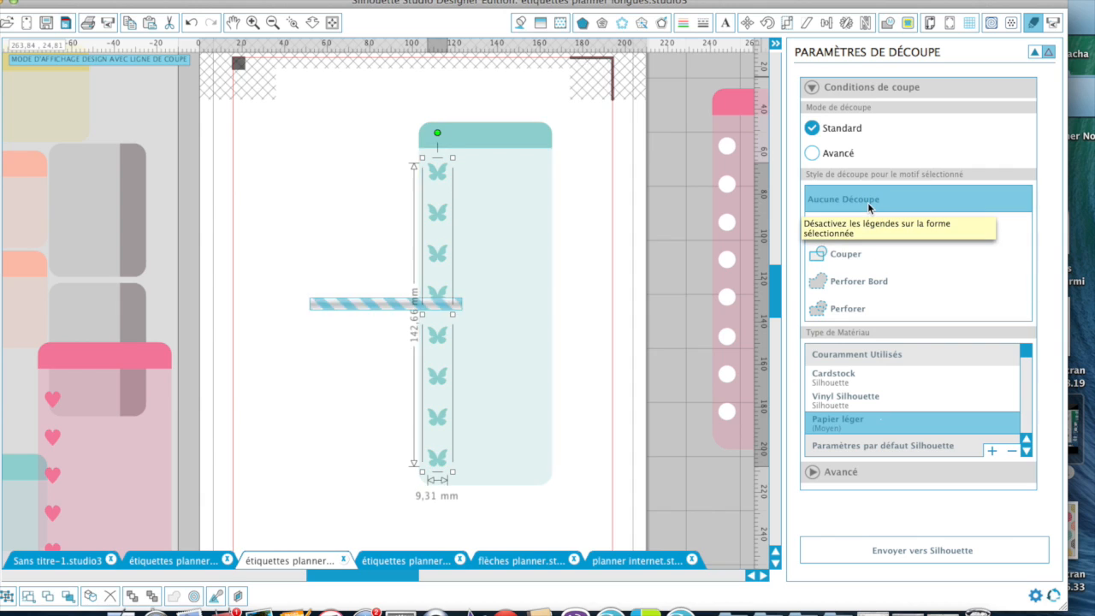
left_click(1035, 52)
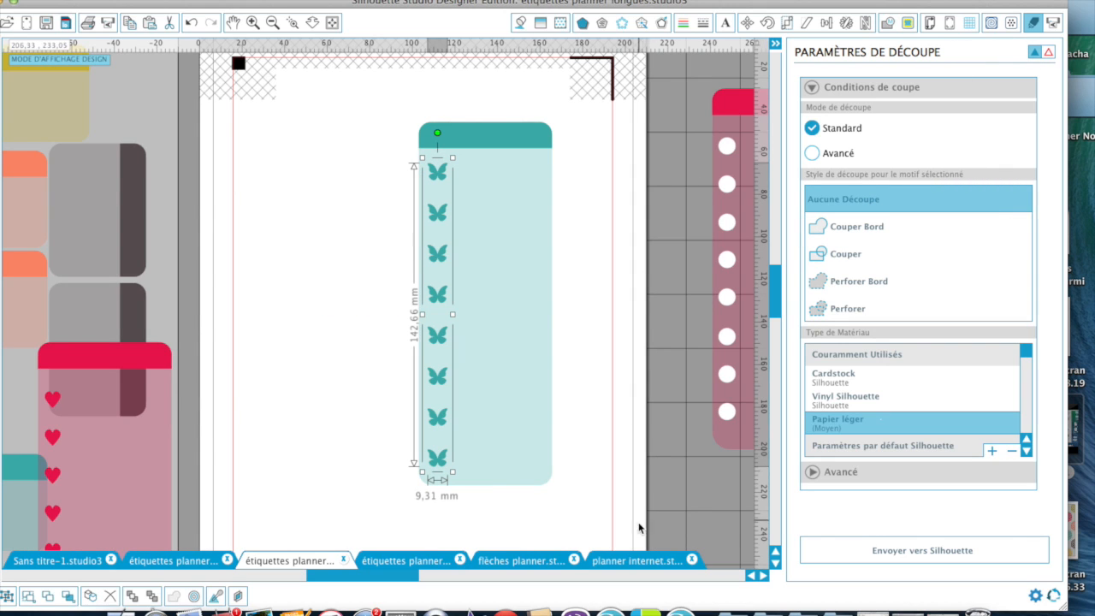
Step: Look over the arrow label sheets in the planner internet and flèches planner documents
left_click(621, 561)
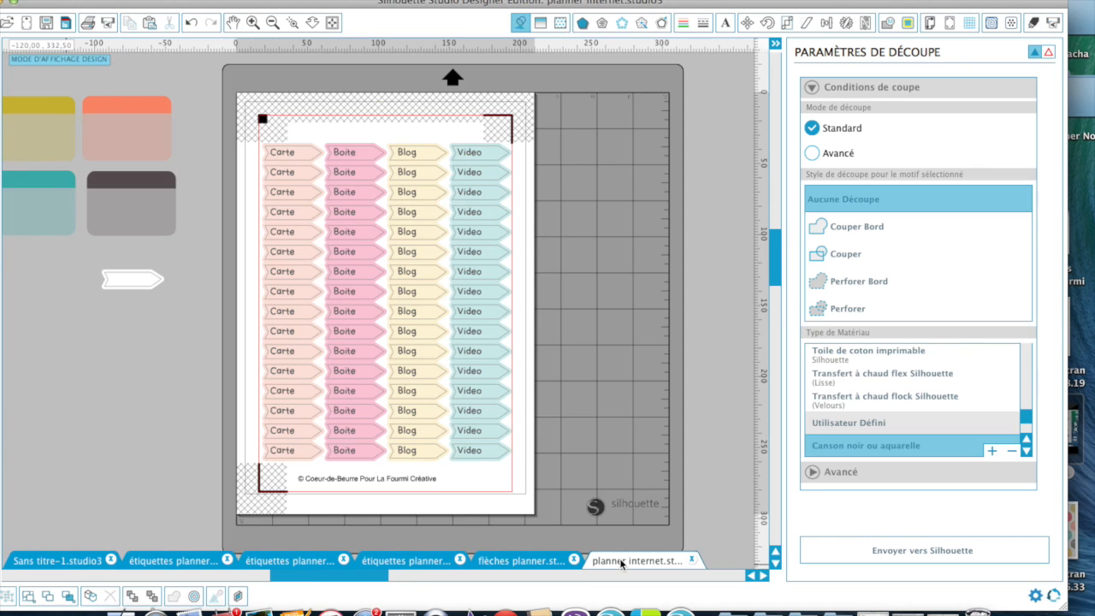
left_click(539, 561)
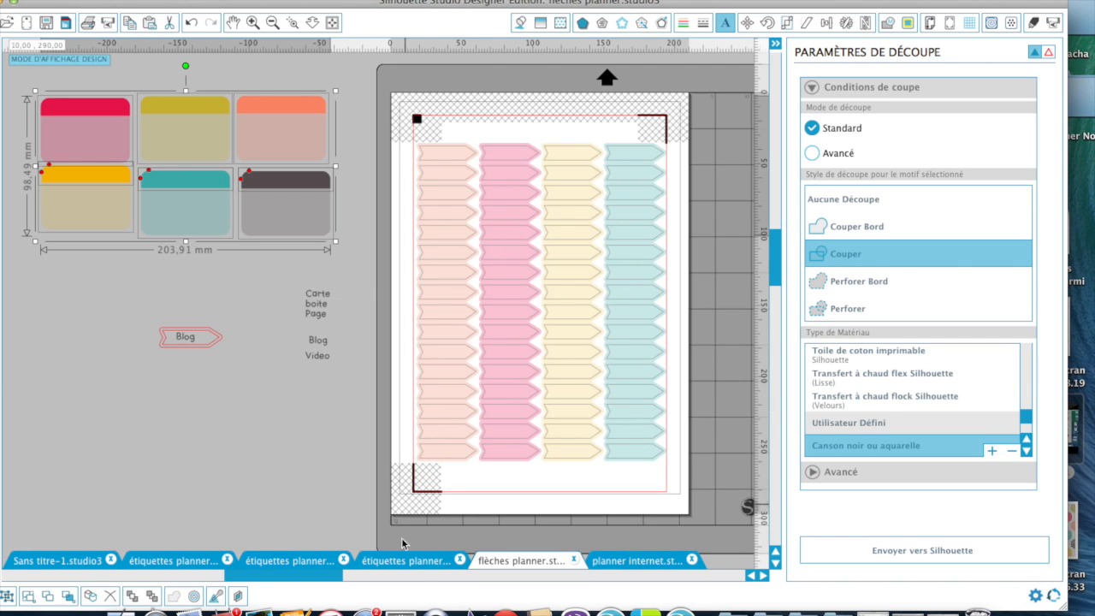
left_click(620, 561)
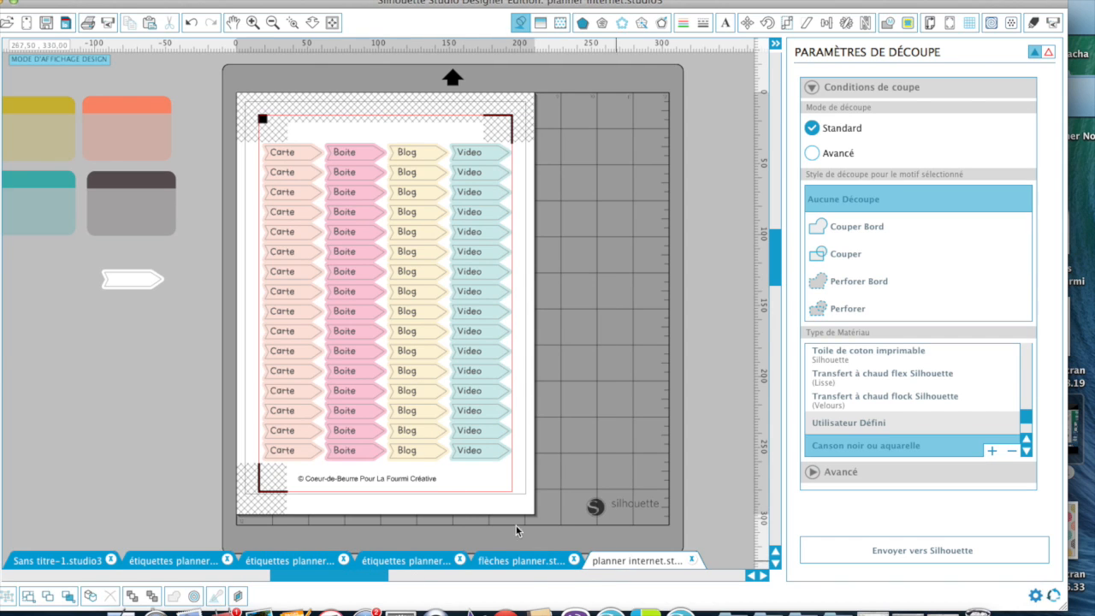
Step: Copy the blank white arrow from the planner internet document into flèches planner and place it just above the Blog arrow
left_click(123, 286)
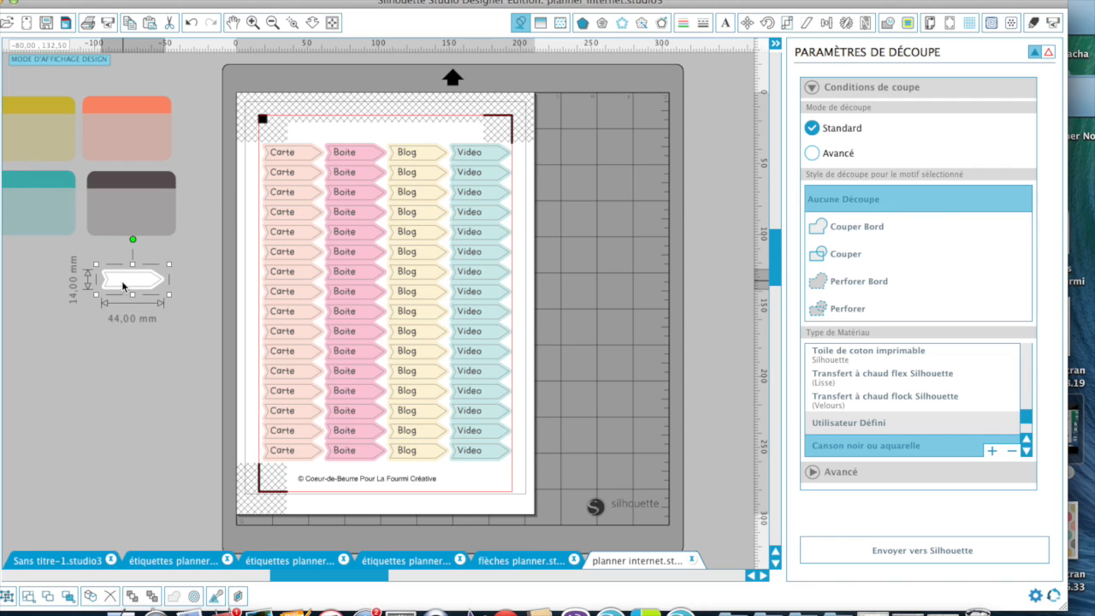
left_click(499, 561)
left_click(223, 437)
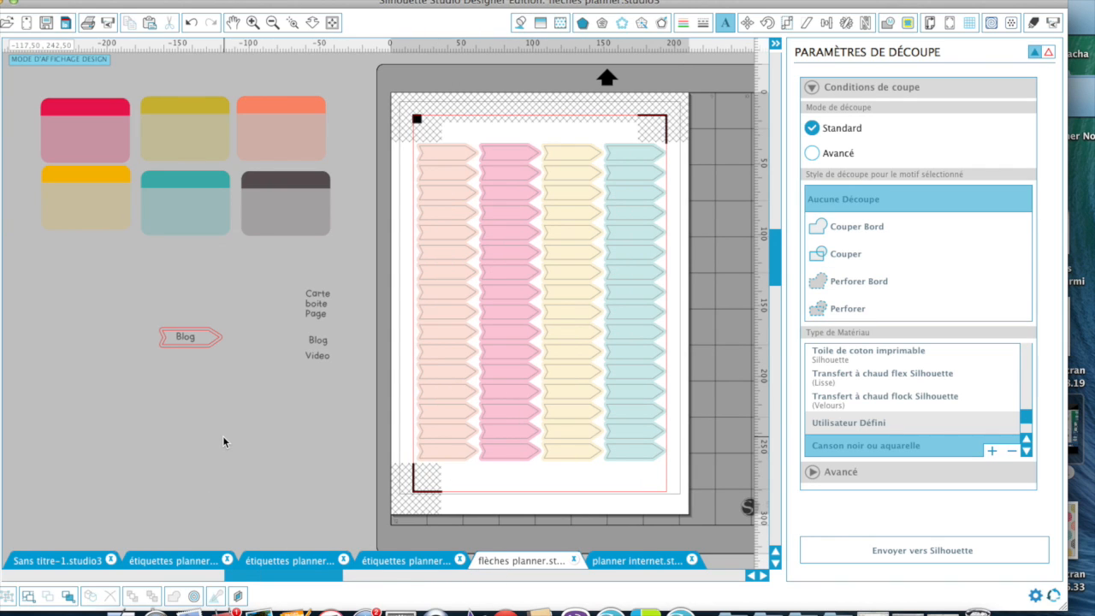
key("ctrl+v")
left_click_drag(313, 315, 246, 284)
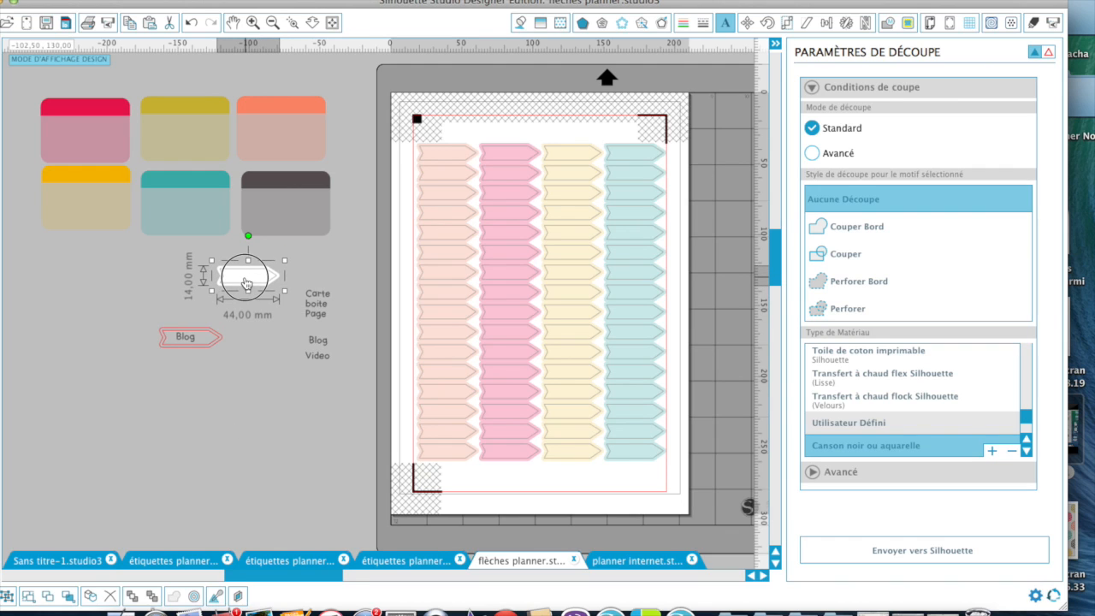
Step: Spread out the crowded word labels beside the page by moving Blog, Carte and boite upward
left_click(315, 333)
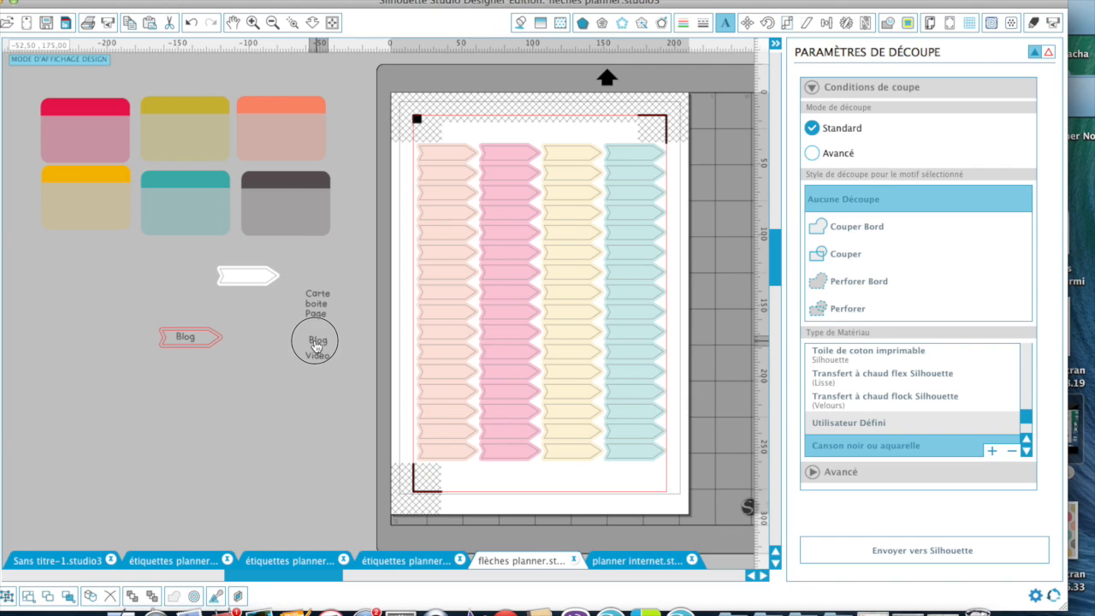
left_click(332, 293)
mouse_move(332, 289)
left_mouse_down()
mouse_move(331, 274)
mouse_move(321, 298)
left_mouse_up()
left_click(323, 306)
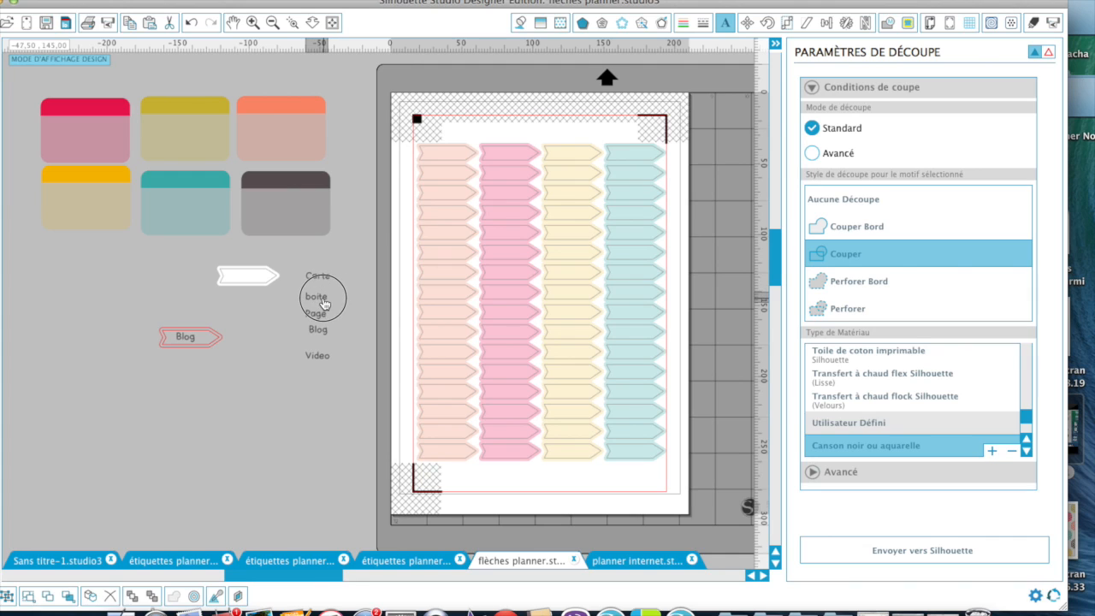
left_click(288, 247)
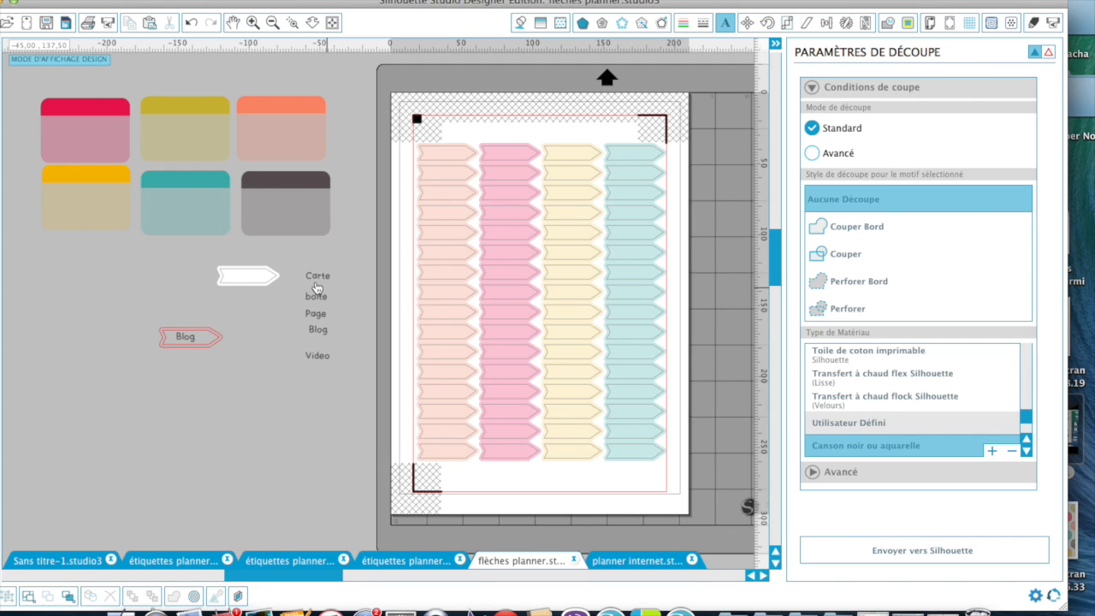
Step: Combine the words Carte, boite, Page, Blog and Video into one compound path
left_click_drag(297, 245, 341, 370)
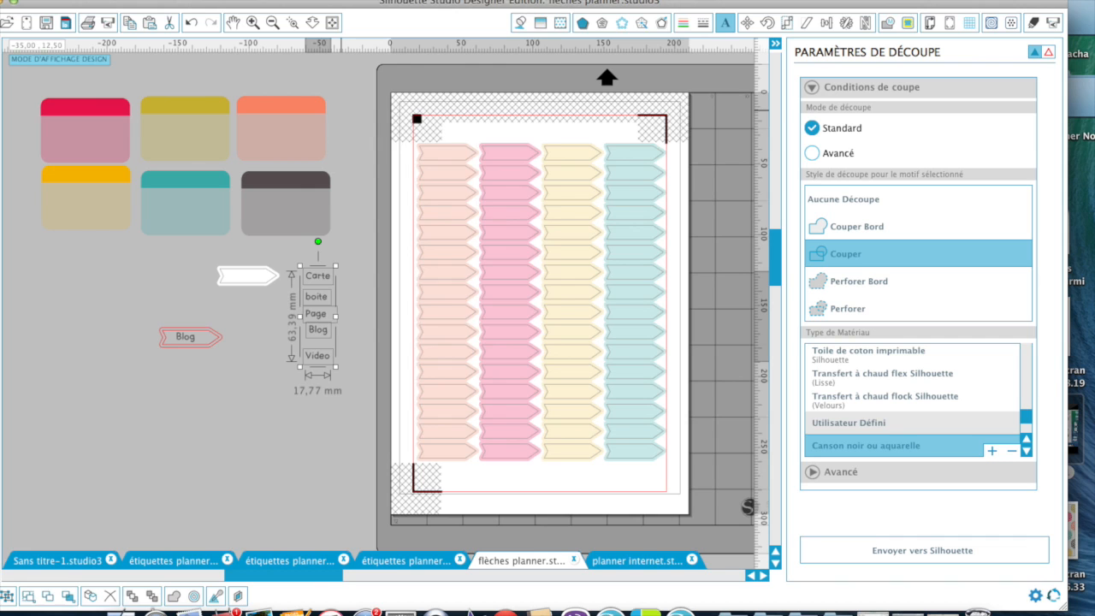
left_click(380, 0)
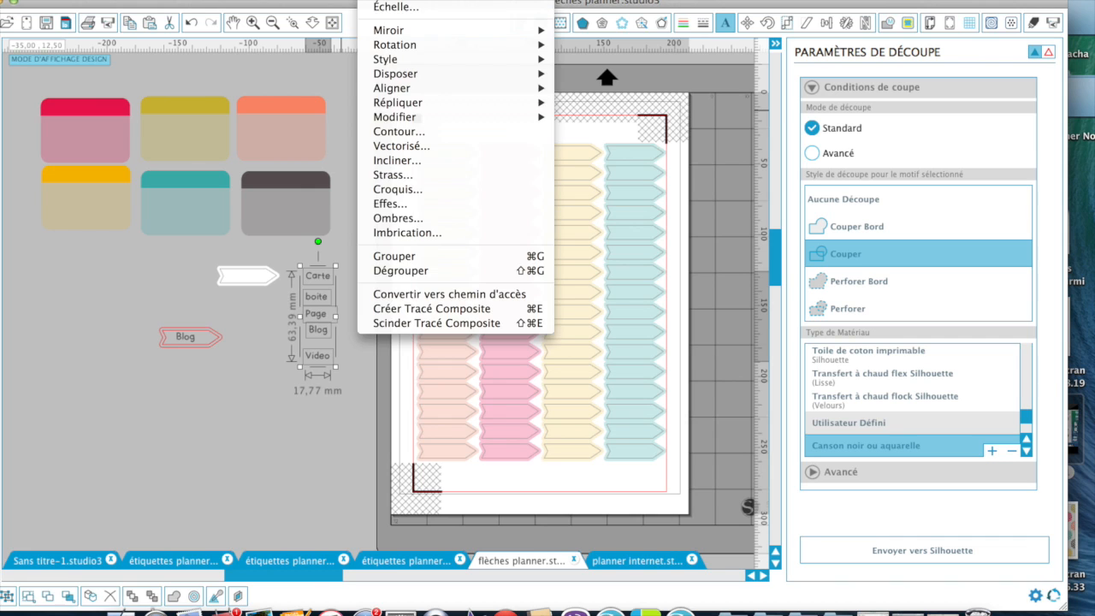
left_click(437, 311)
left_click(235, 434)
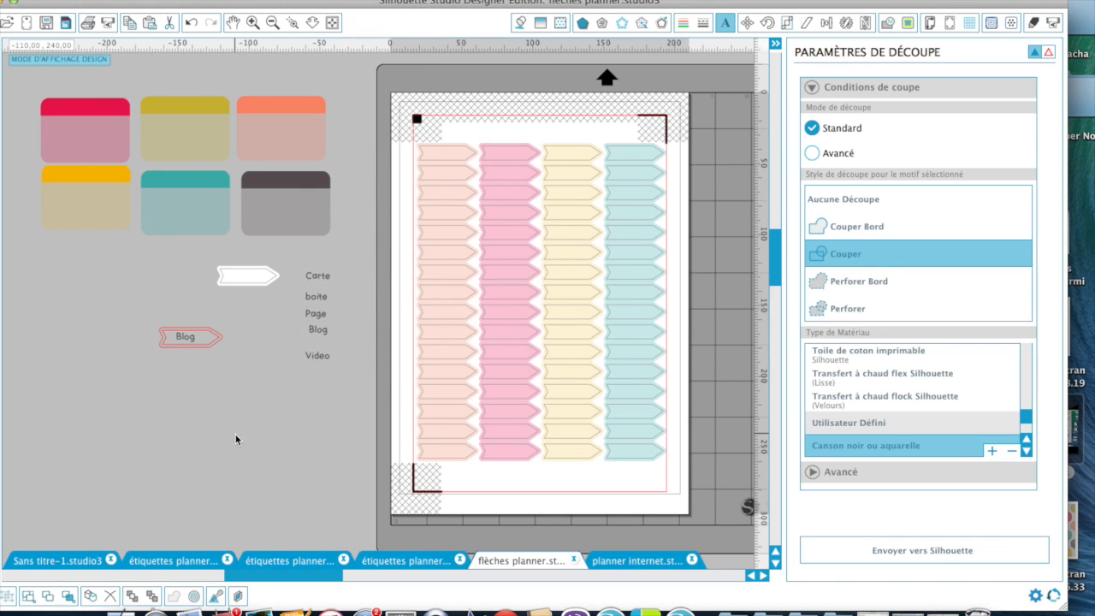
double_click(315, 359)
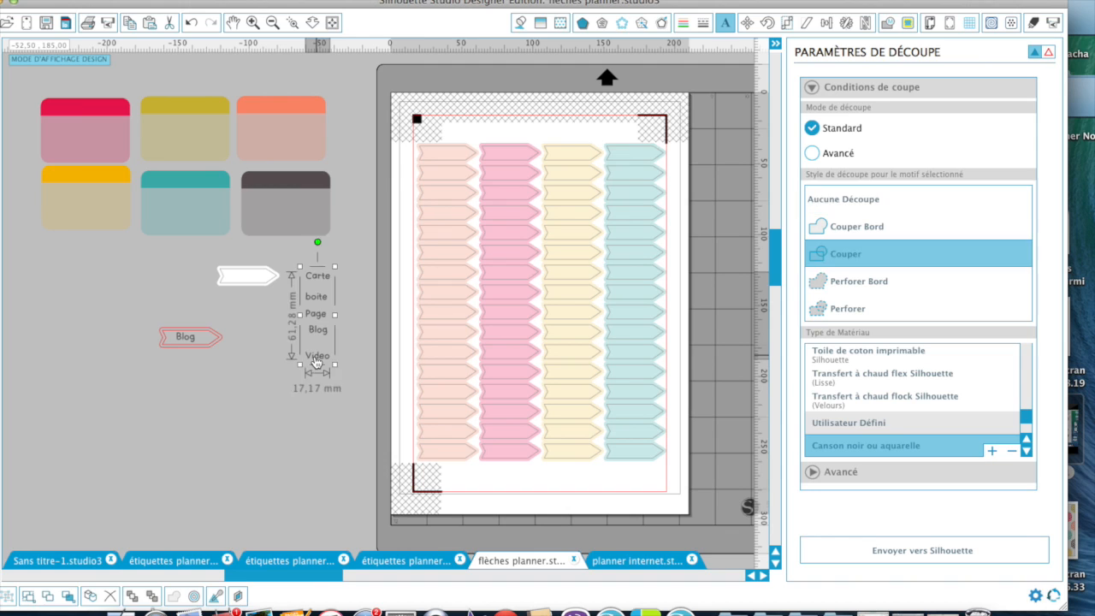
left_click(266, 405)
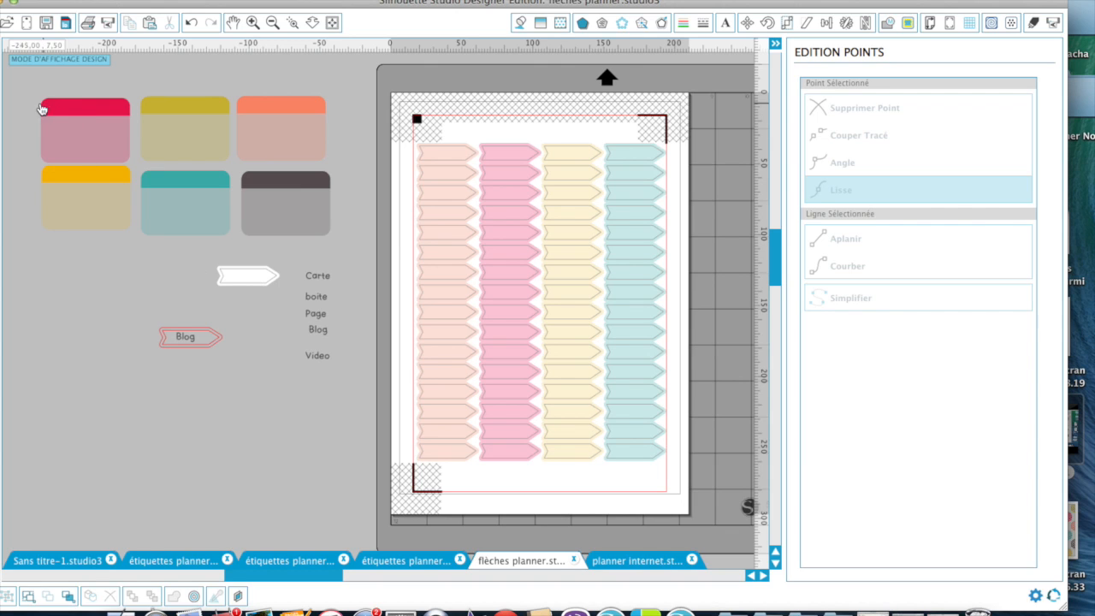
Step: Copy the colour labels, both arrows and the words beside the page into a new document
left_click_drag(20, 91, 351, 444)
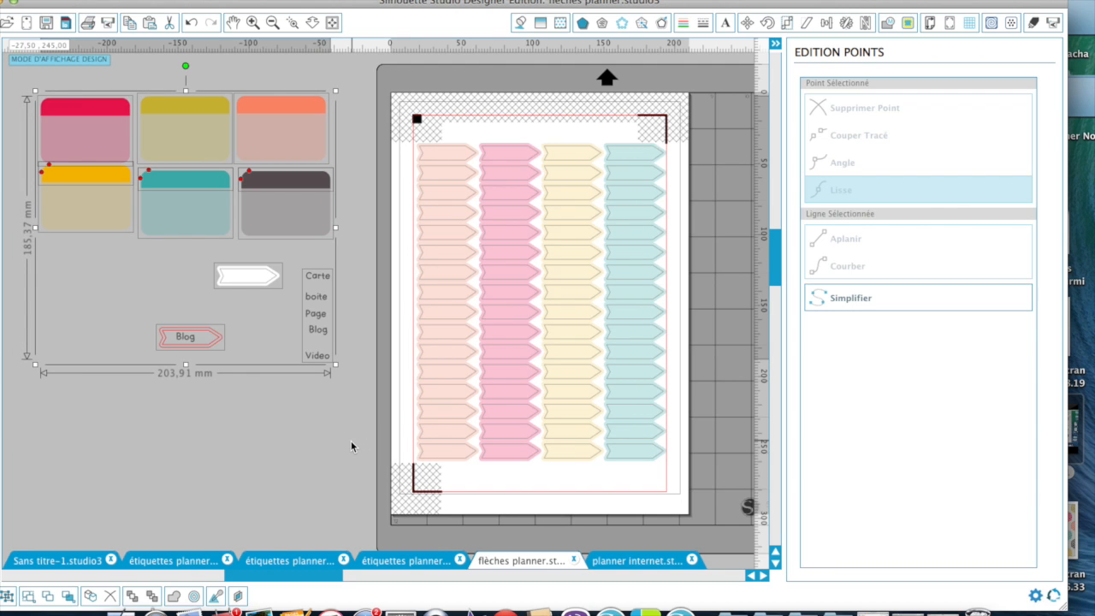
key("super+n")
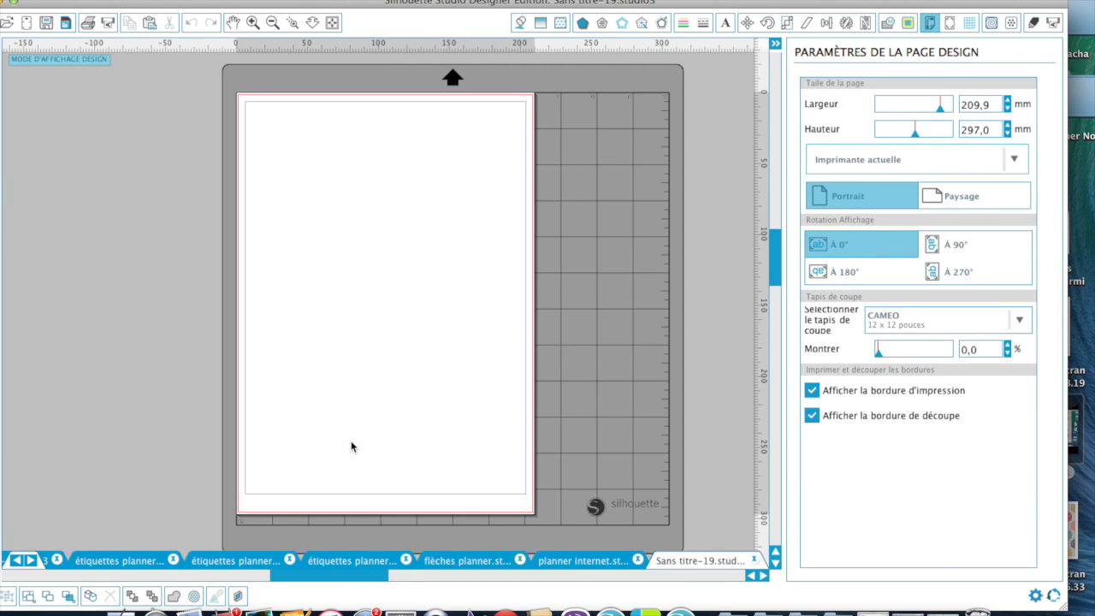
key("super+v")
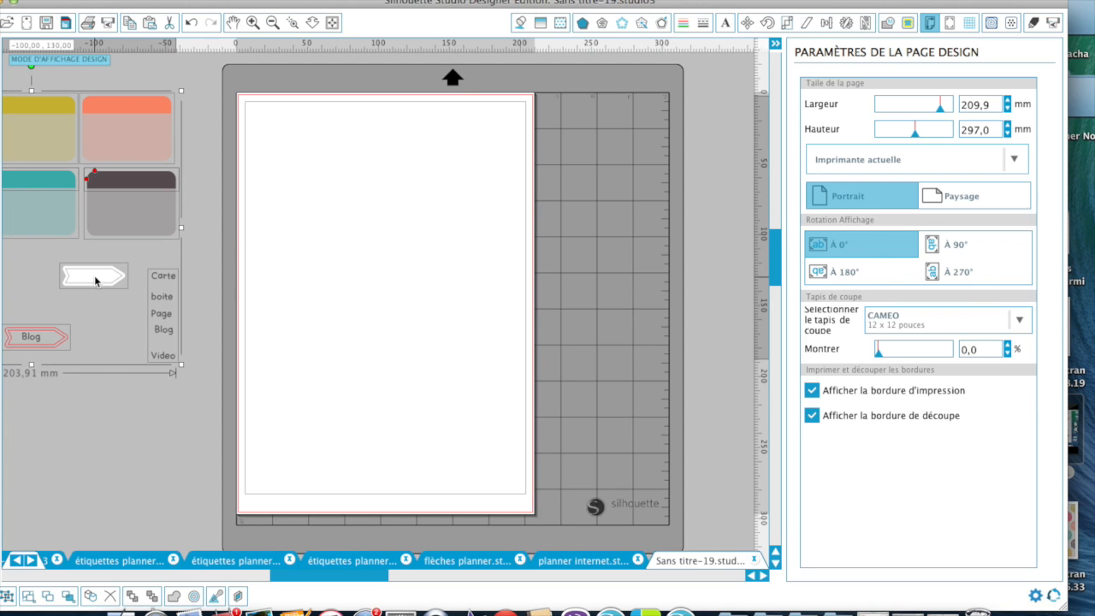
left_click(105, 406)
Step: Move the blank white arrow onto the page's upper-left corner and fill it with the light tint sampled from the coral label
left_click_drag(89, 281, 282, 146)
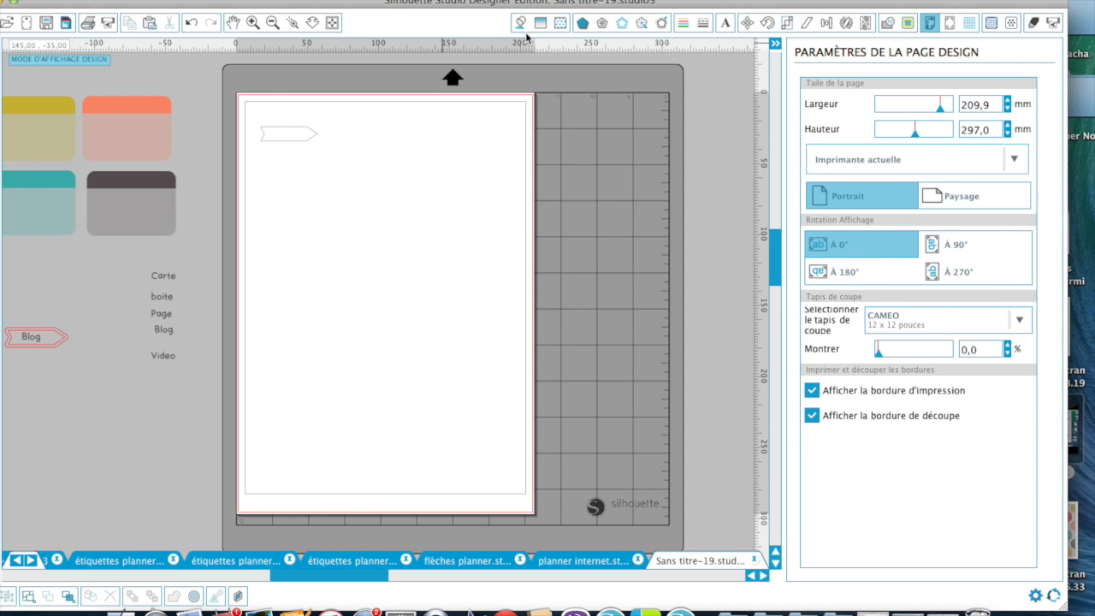
left_click(521, 23)
left_click(960, 120)
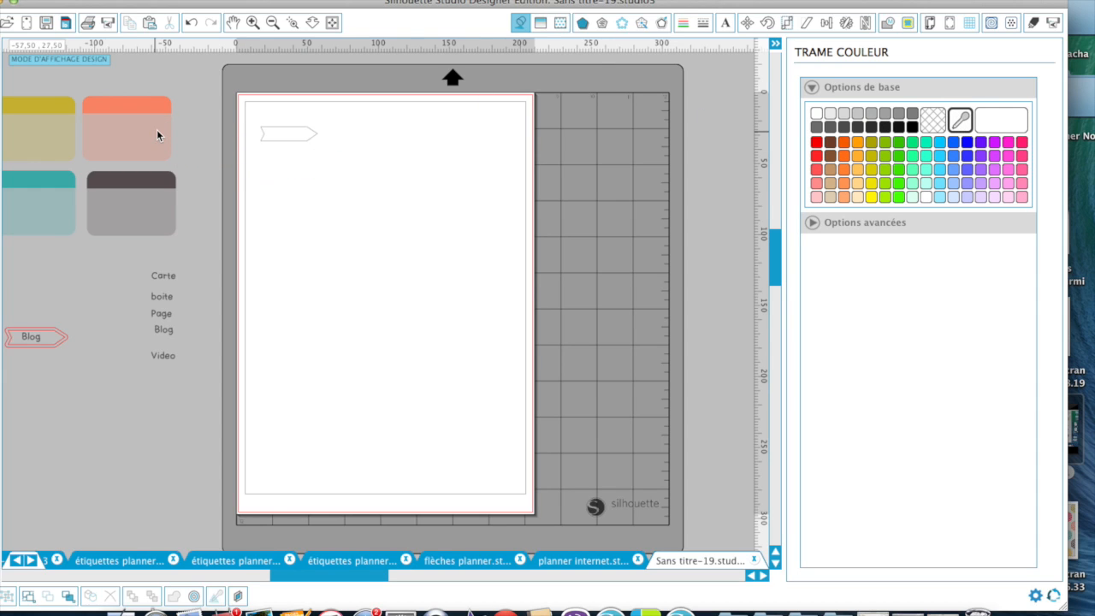
left_click(288, 132)
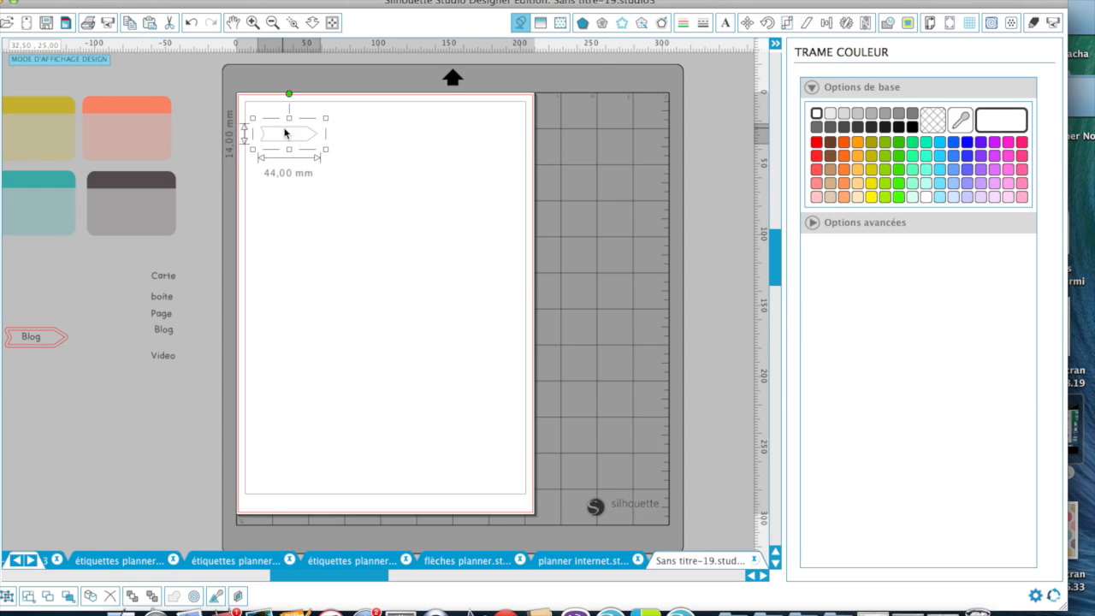
left_click(960, 120)
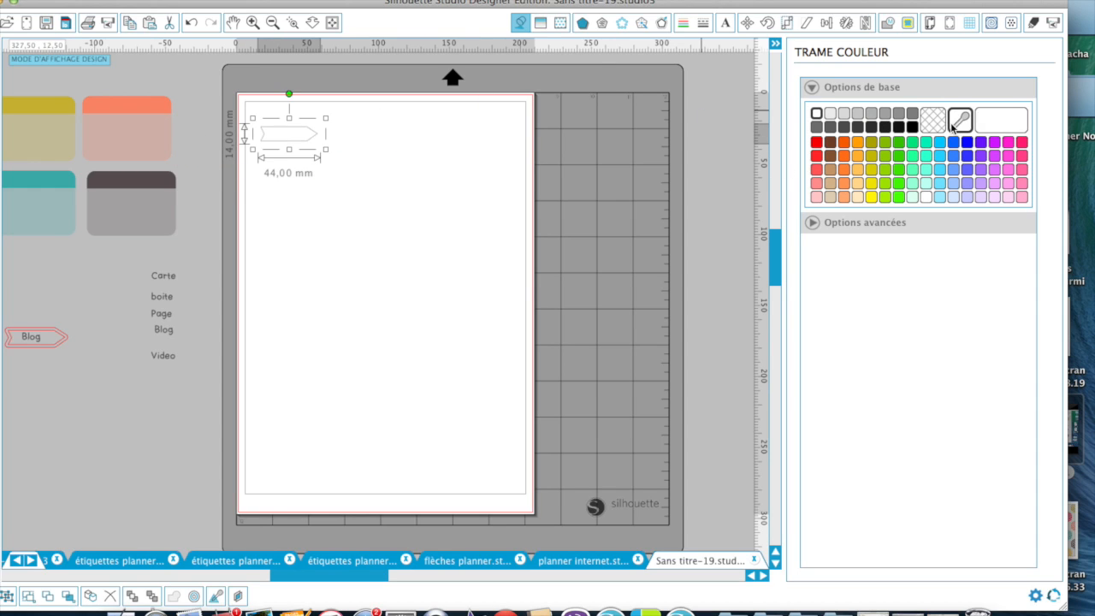
left_click(144, 134)
left_click(313, 247)
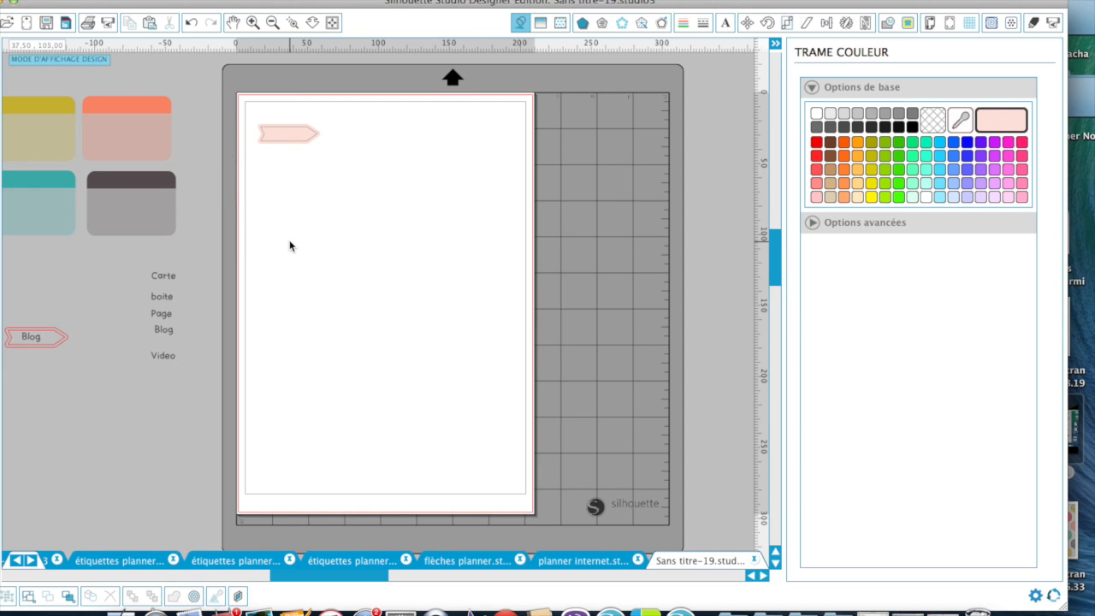
left_click(292, 23)
left_click_drag(238, 101, 421, 300)
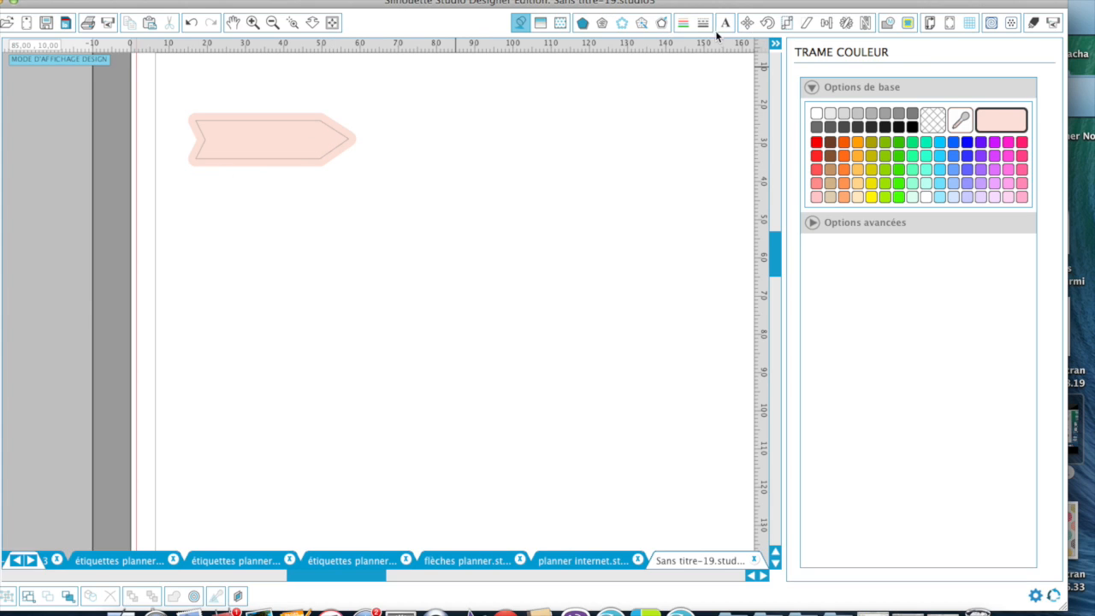
left_click(332, 23)
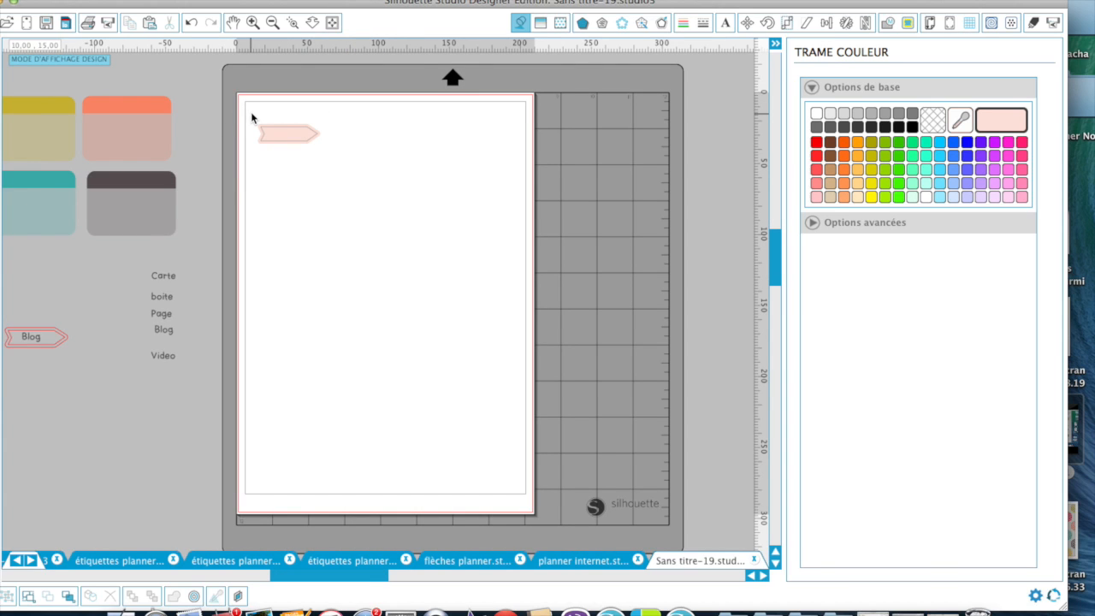
Step: Release the compound path that joins the five words beside the page
left_click(165, 281)
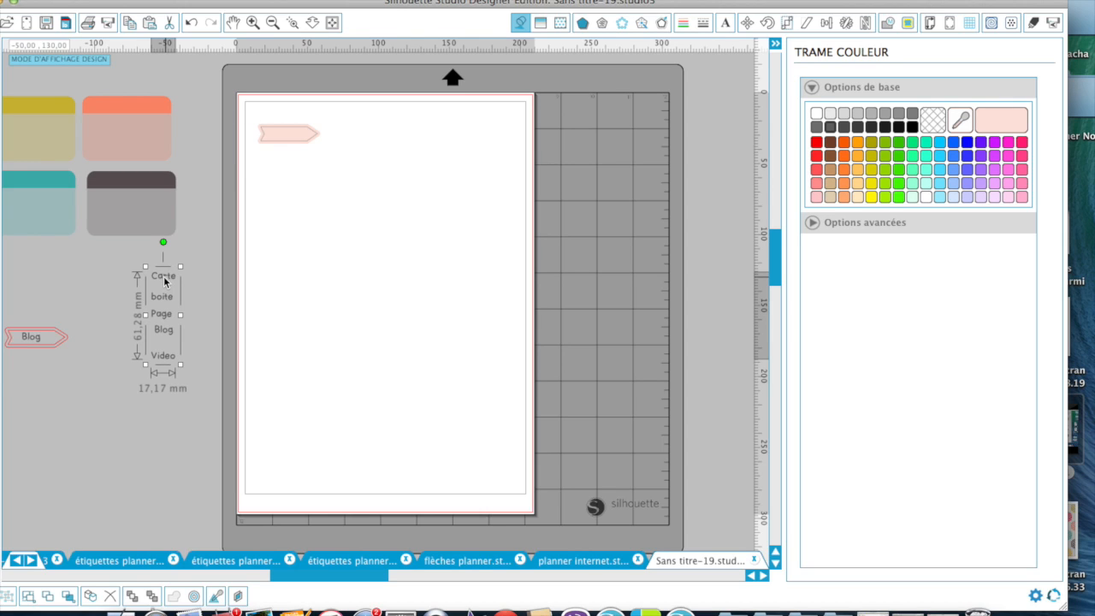
left_click(162, 291)
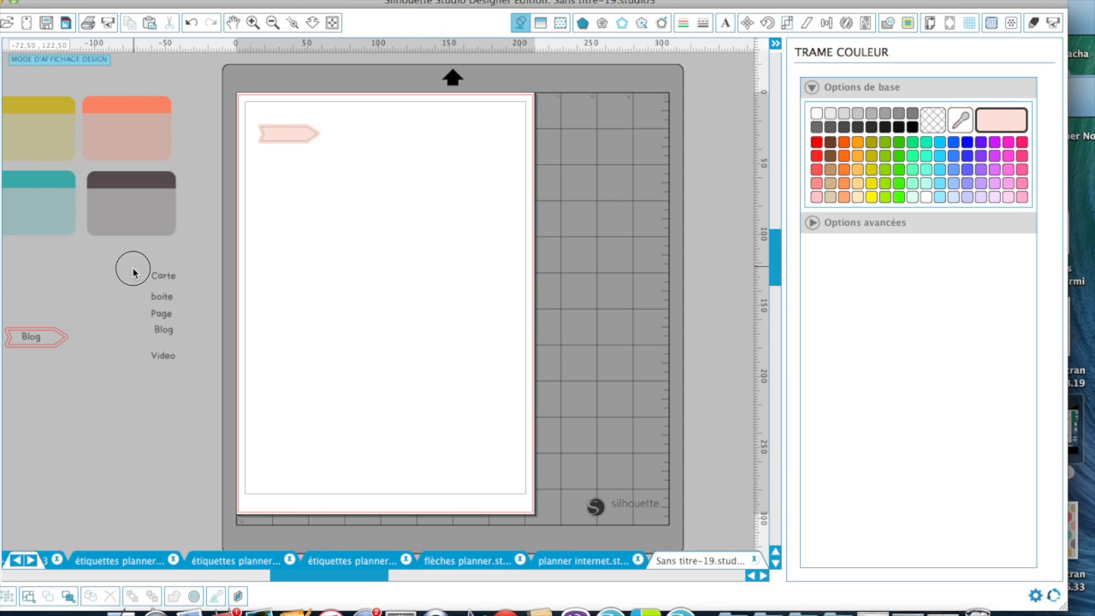
left_click_drag(133, 273, 195, 459)
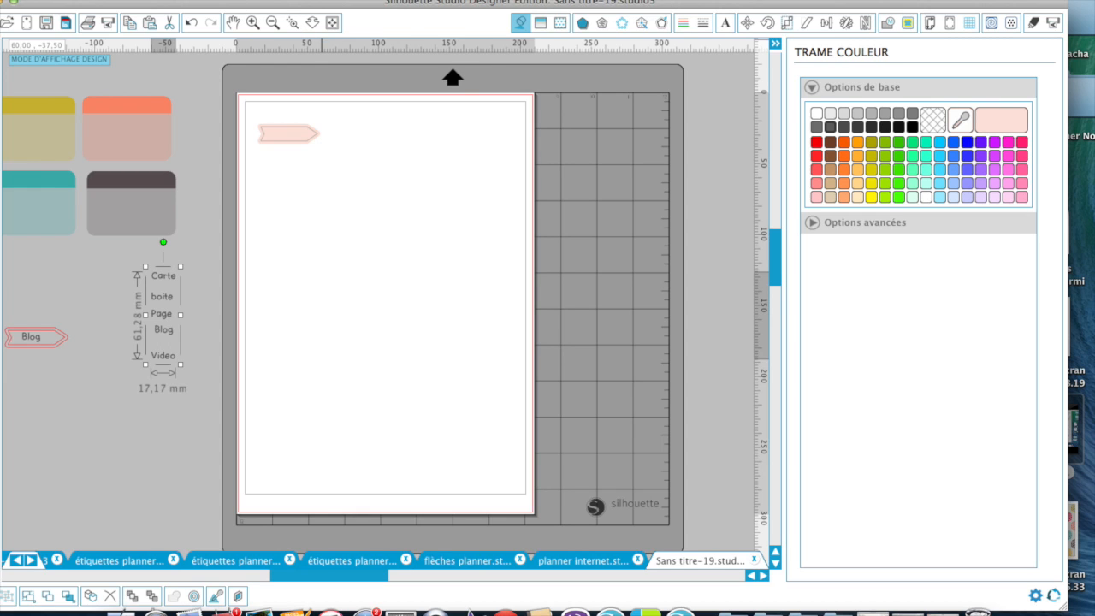
left_click(416, 0)
mouse_move(382, 0)
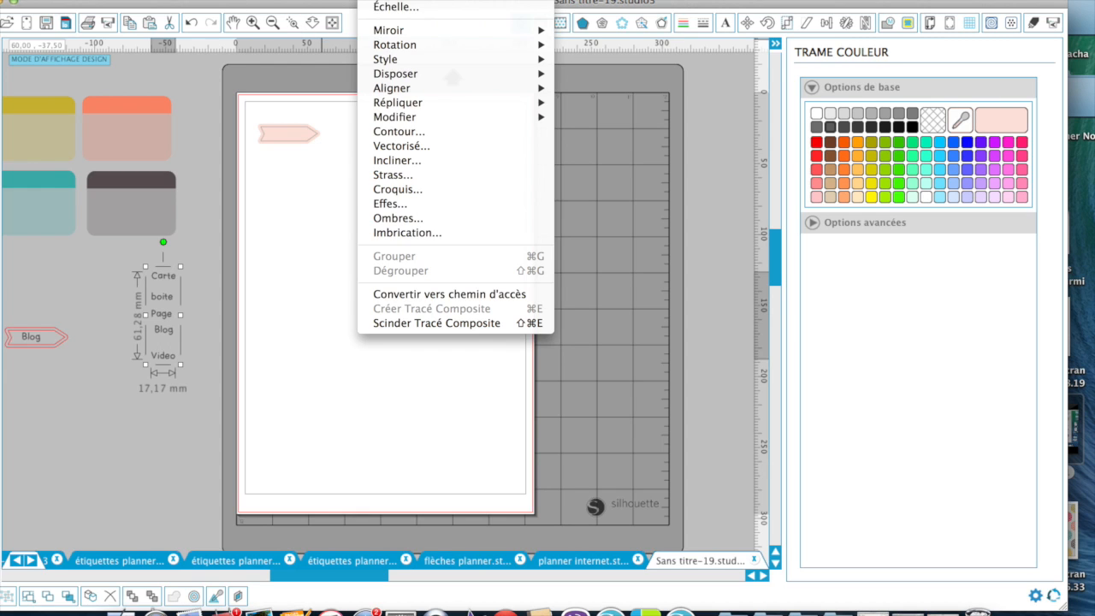
left_click(399, 322)
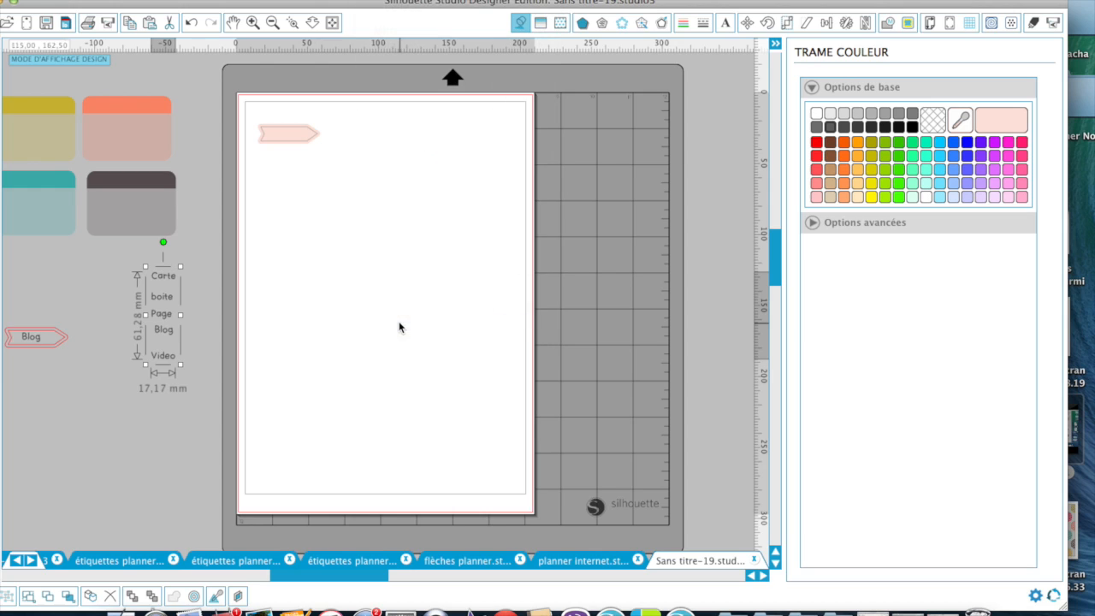
left_click(84, 343)
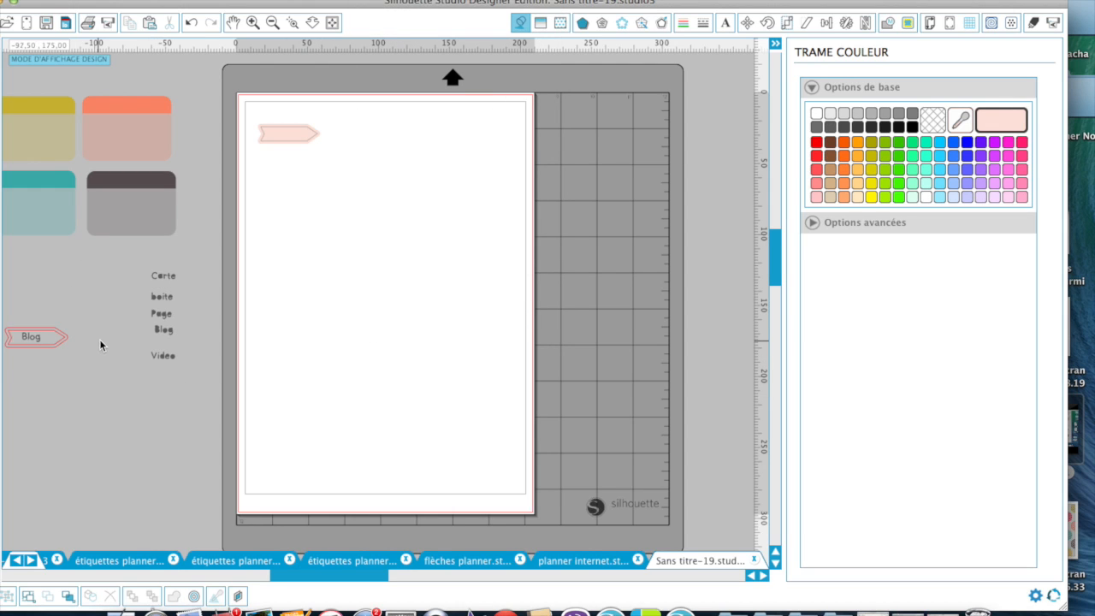
Step: Group the separate letter shapes of the word Video and turn them into a compound path
left_click_drag(123, 338, 197, 400)
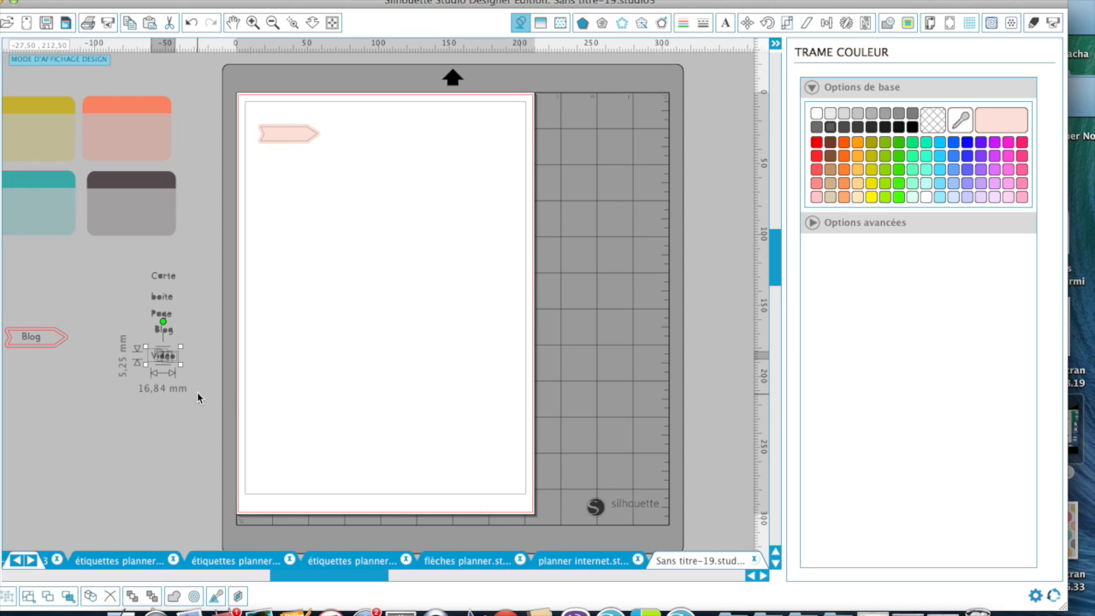
key("super+g")
left_click(377, 0)
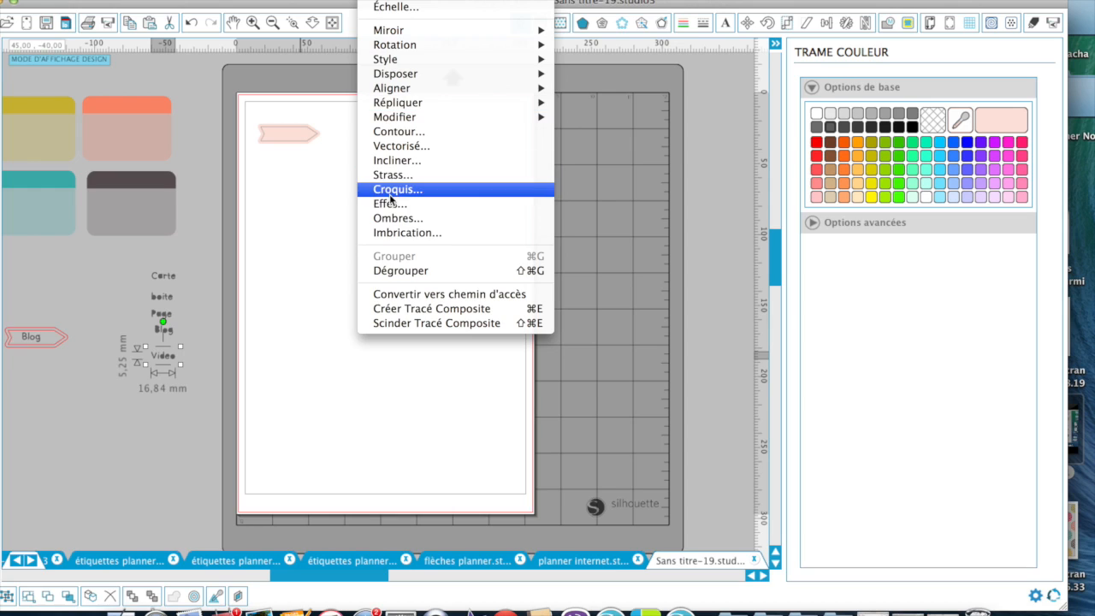
left_click(400, 314)
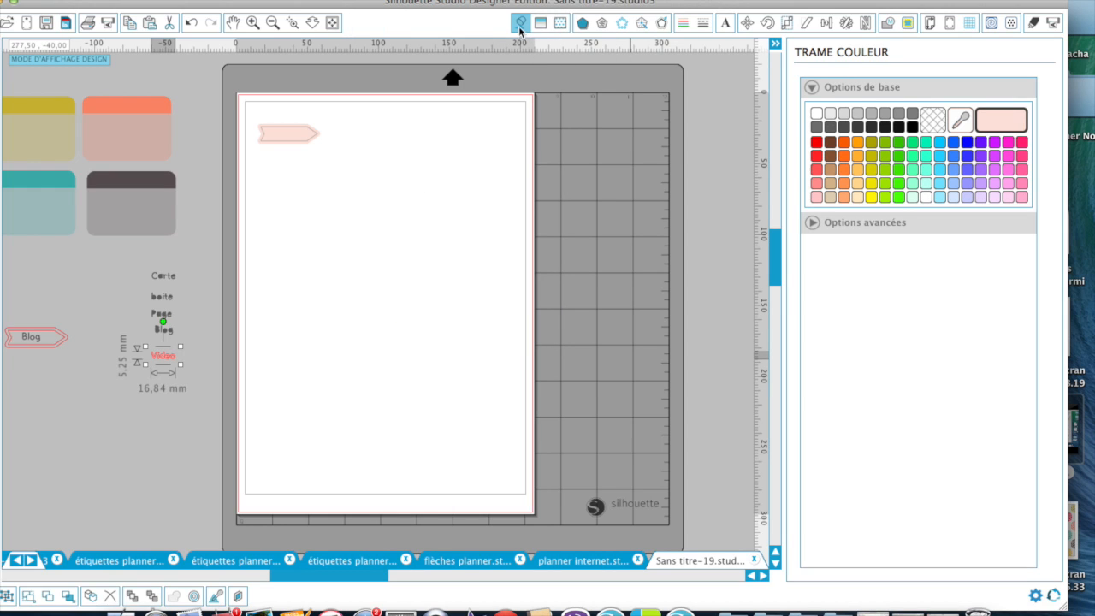
Step: Fill the word Video with black and make its line colour transparent
left_click(911, 126)
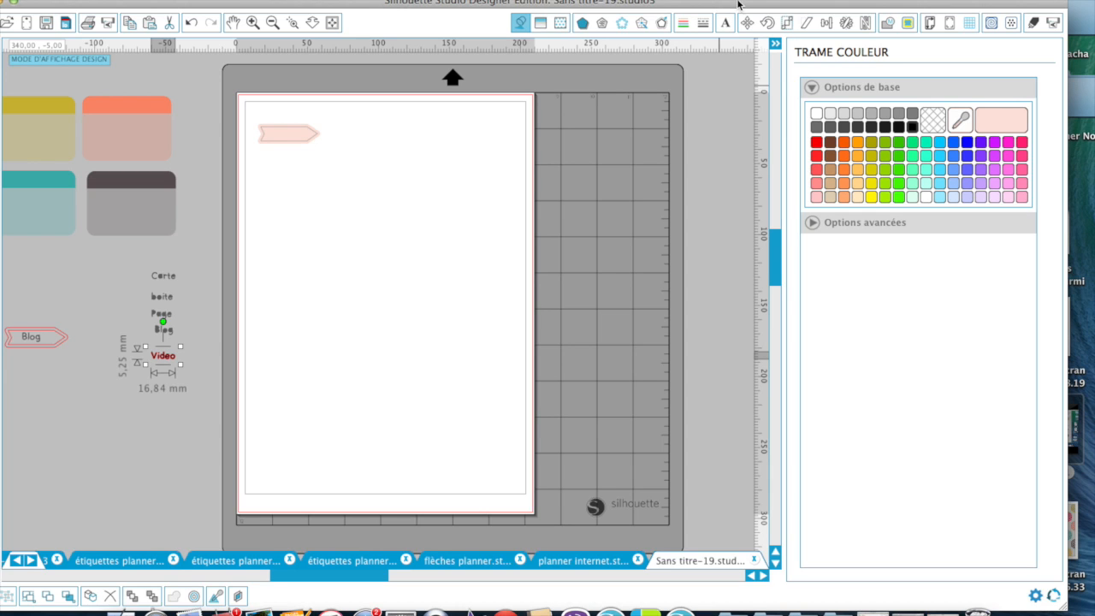
left_click(683, 23)
left_click(932, 119)
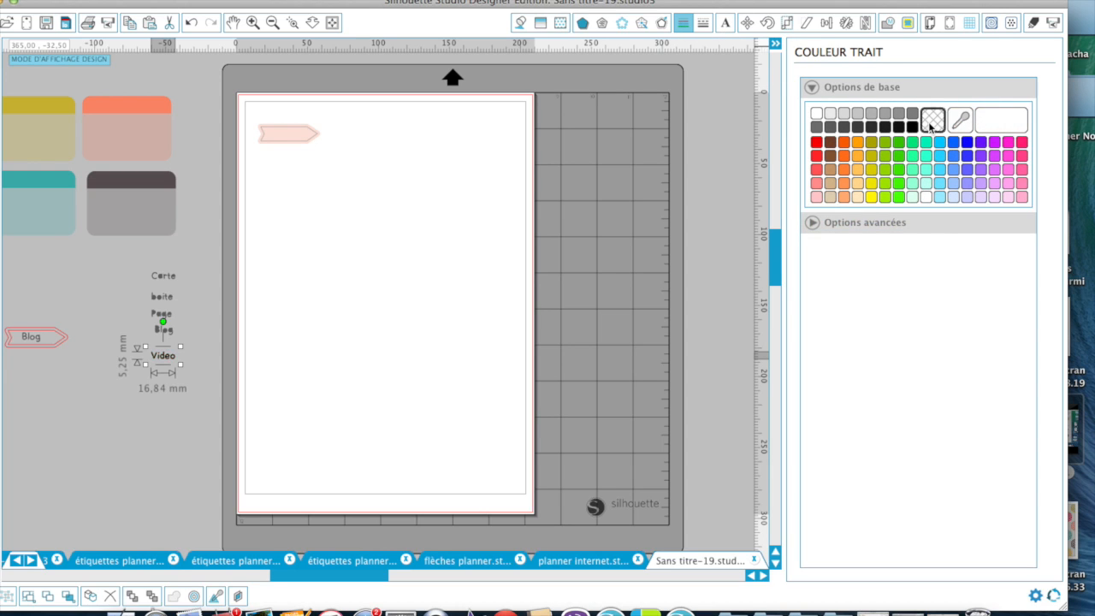
Step: Move the black word Video onto the page just below the tinted arrow and bring it to the front
left_click(1033, 26)
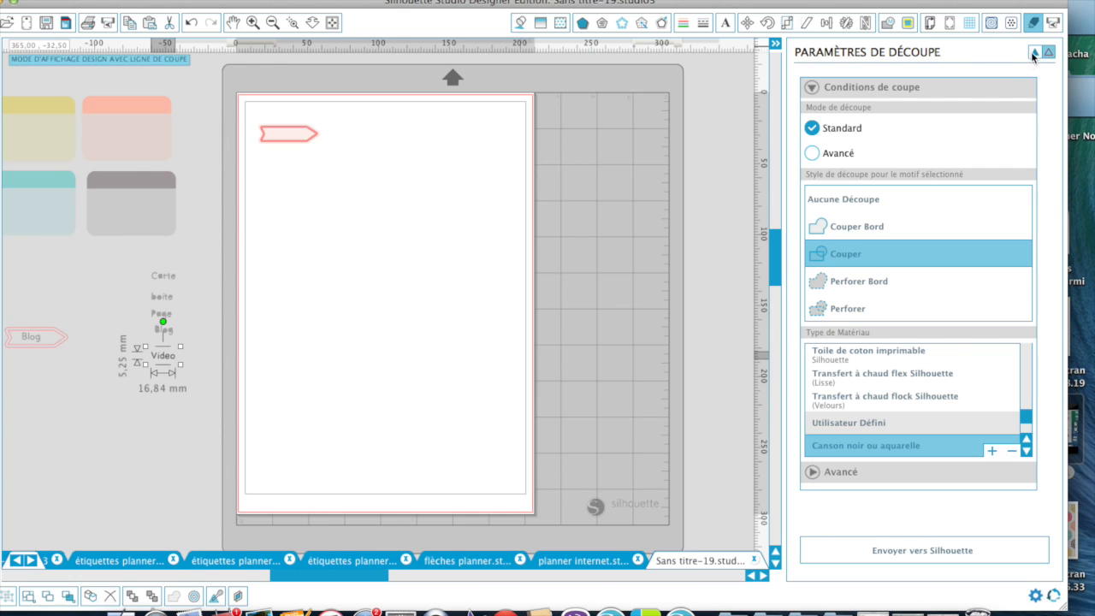
left_click(1033, 53)
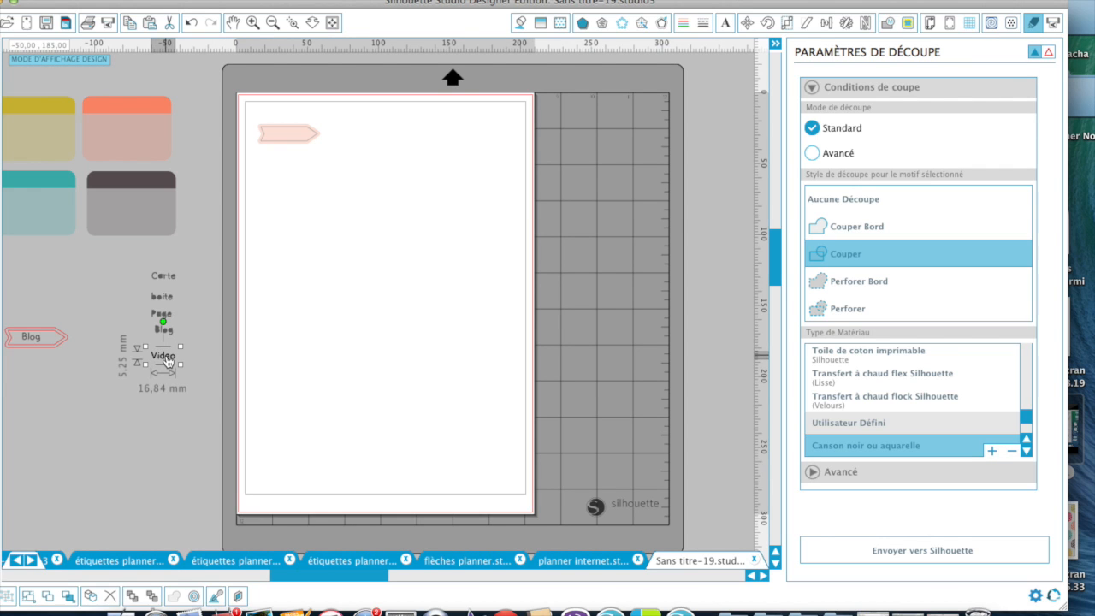
left_click_drag(167, 359, 292, 190)
right_click(292, 188)
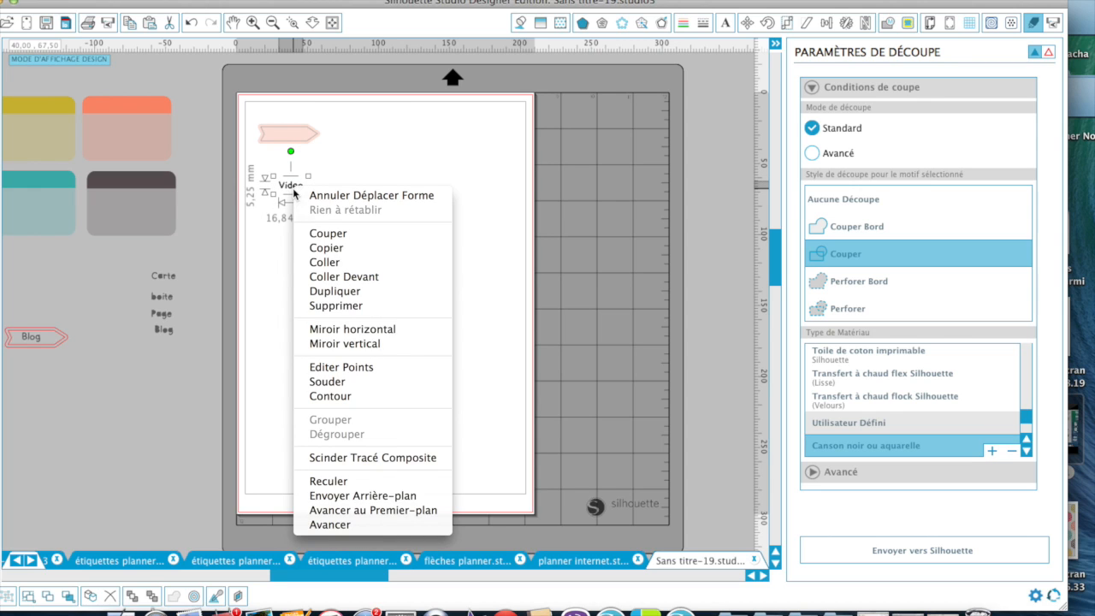
left_click(368, 512)
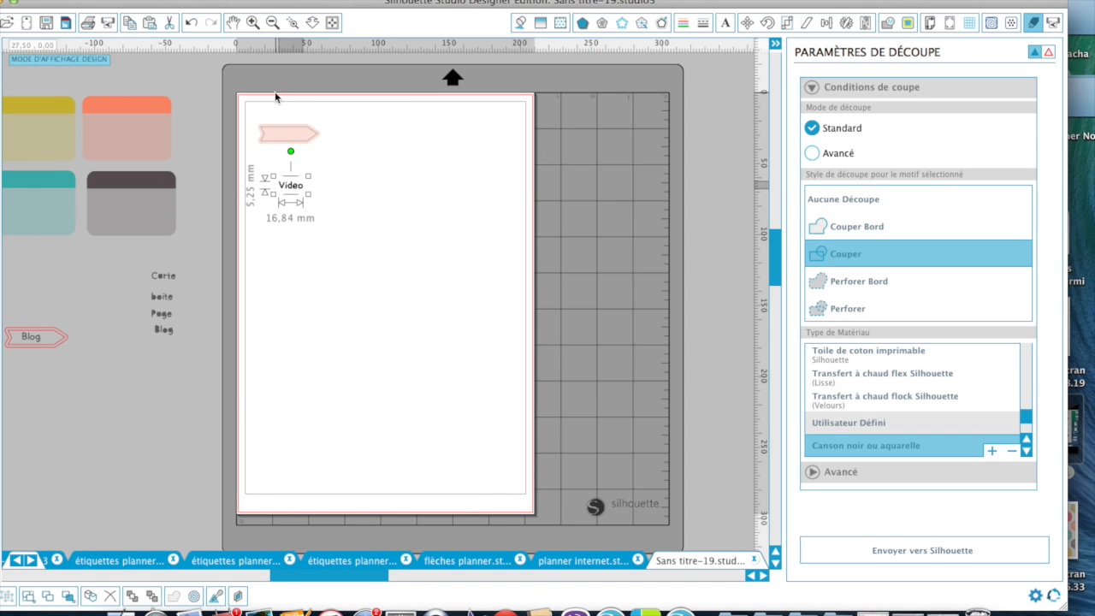
Step: Place the word Video on the light coral arrow and centre the two objects on each other
left_click(293, 22)
left_click_drag(253, 103, 434, 359)
left_click_drag(273, 224, 260, 116)
left_click_drag(188, 74, 338, 162)
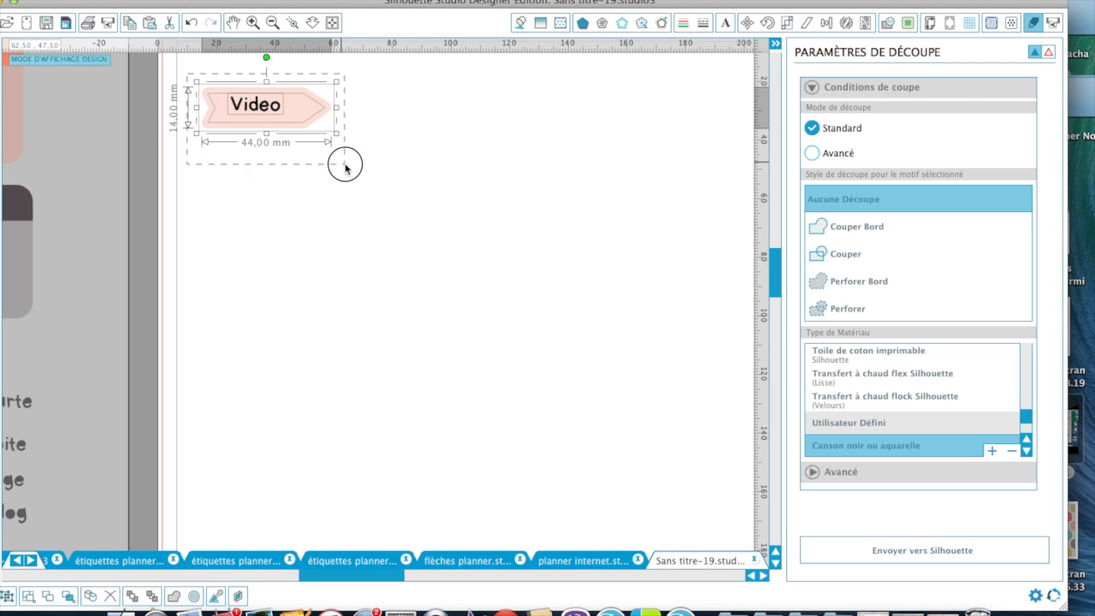
left_click(826, 22)
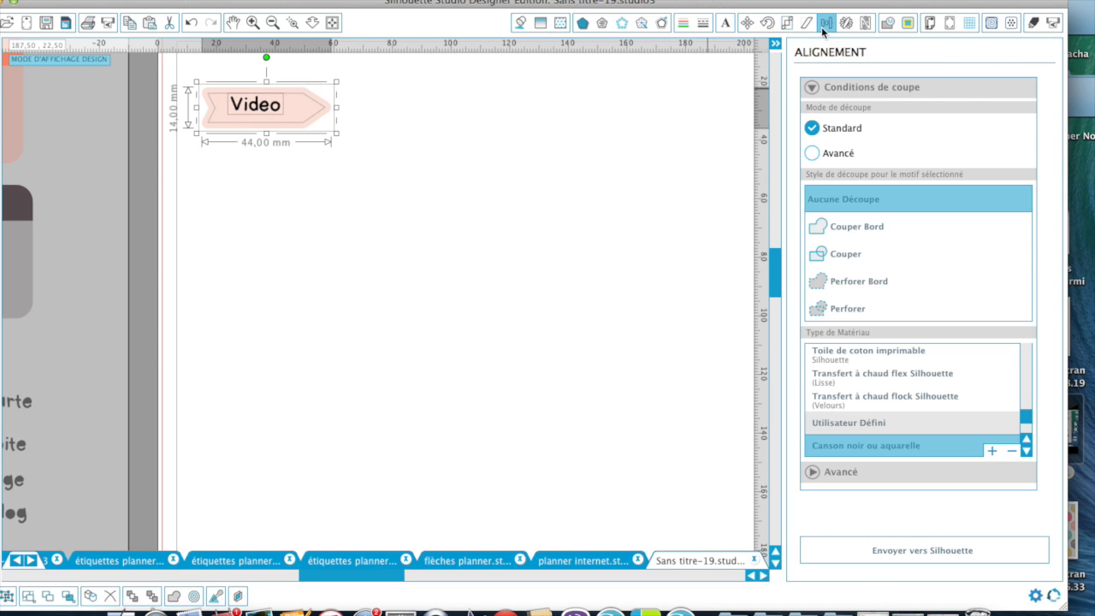
left_click(840, 107)
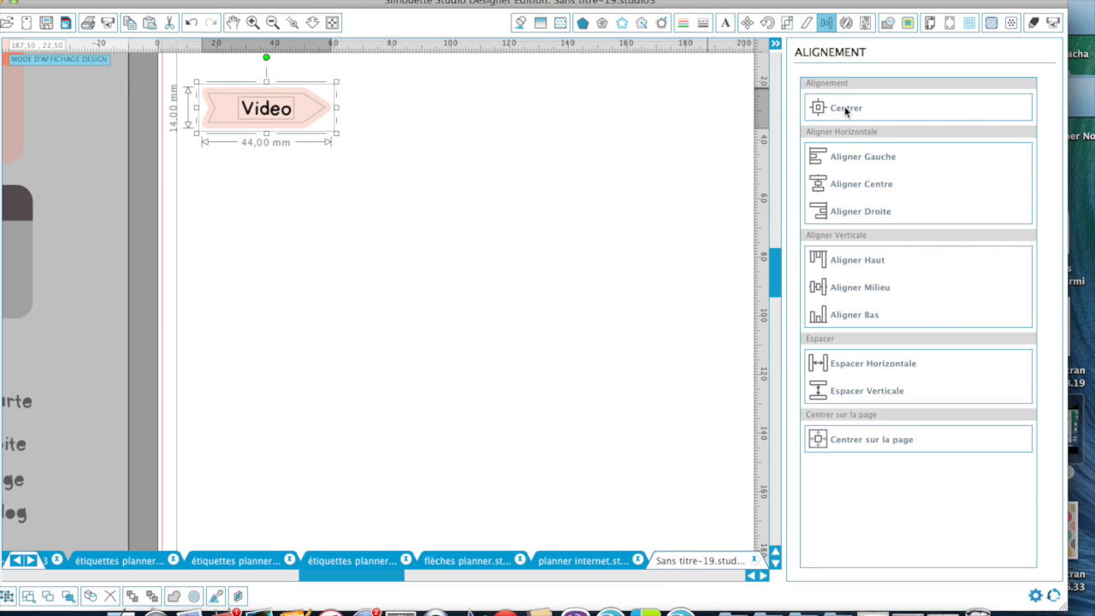
left_click(420, 205)
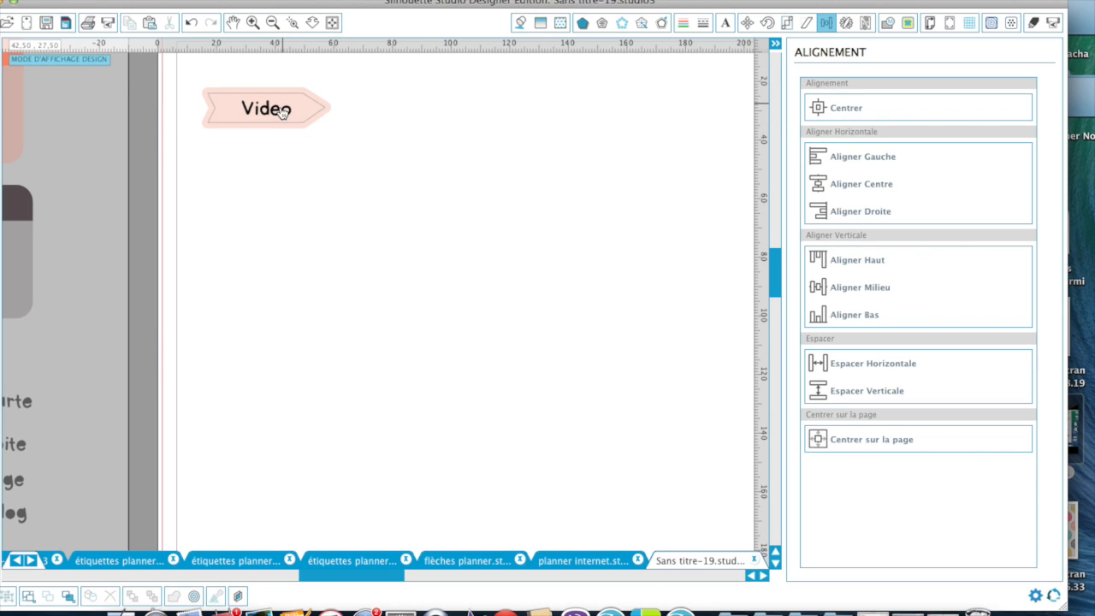
Step: Nudge the word Video horizontally off centre towards the arrow's notched end, keeping it inside the inner outline
left_click(284, 112)
left_click(256, 175)
left_click(252, 110)
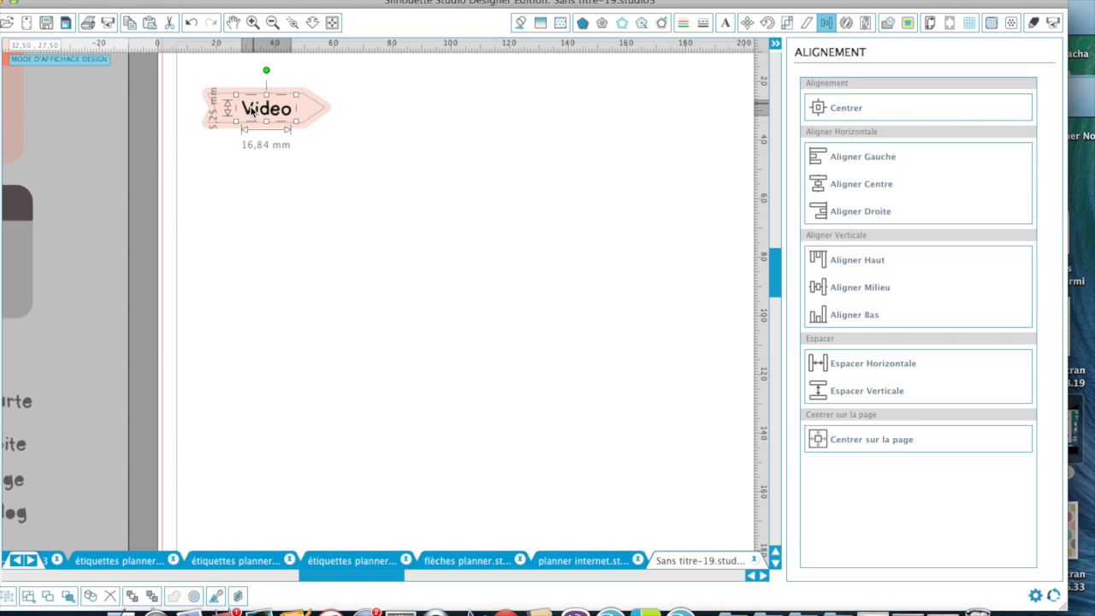
key("Left")
key("Left")
key("Left")
key("Left")
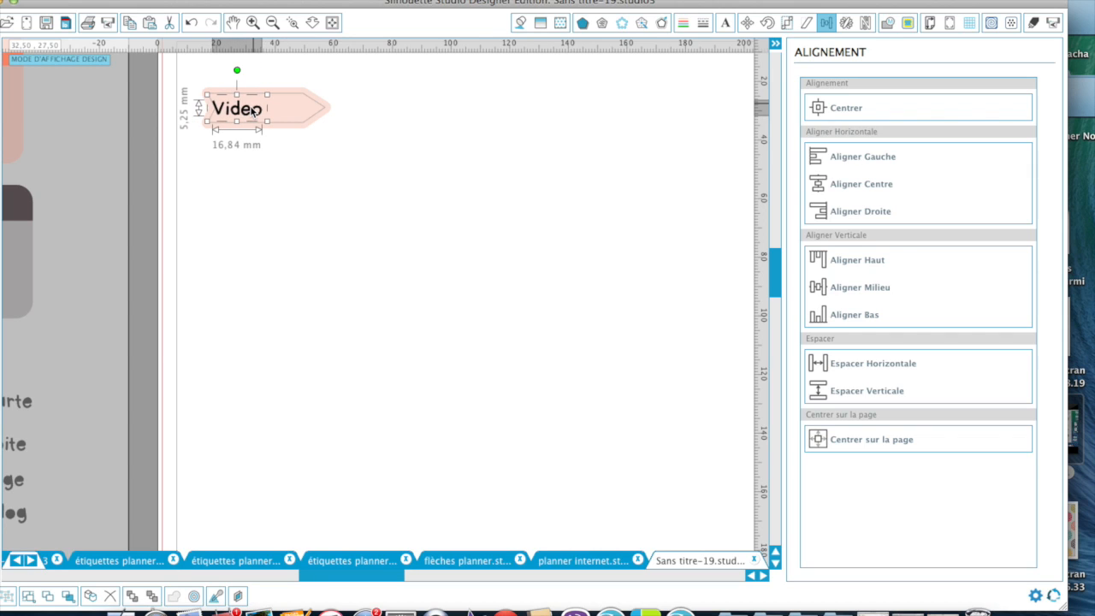
key("Right")
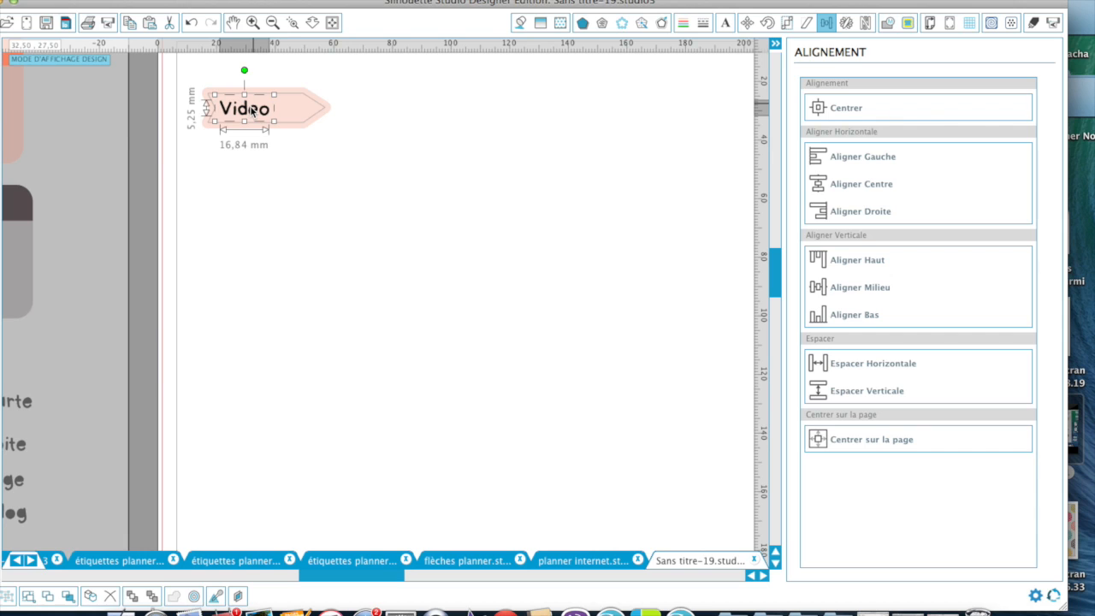
left_click(266, 191)
Step: Duplicate the light coral arrow without its word, placing the blank copy beside the original's pointed end
left_click_drag(189, 87, 349, 163)
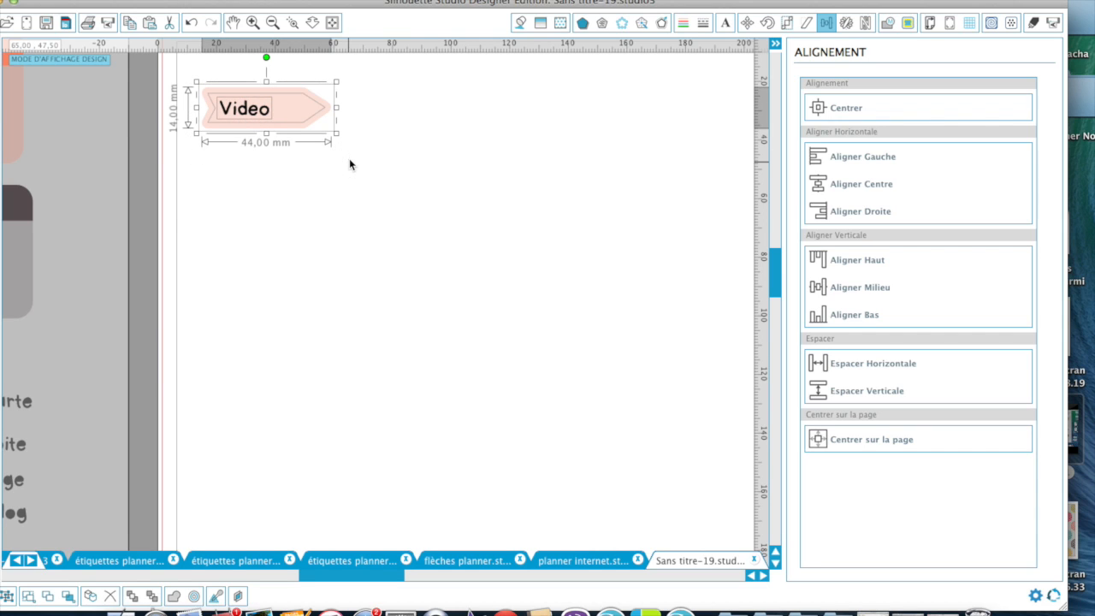
left_click(265, 197)
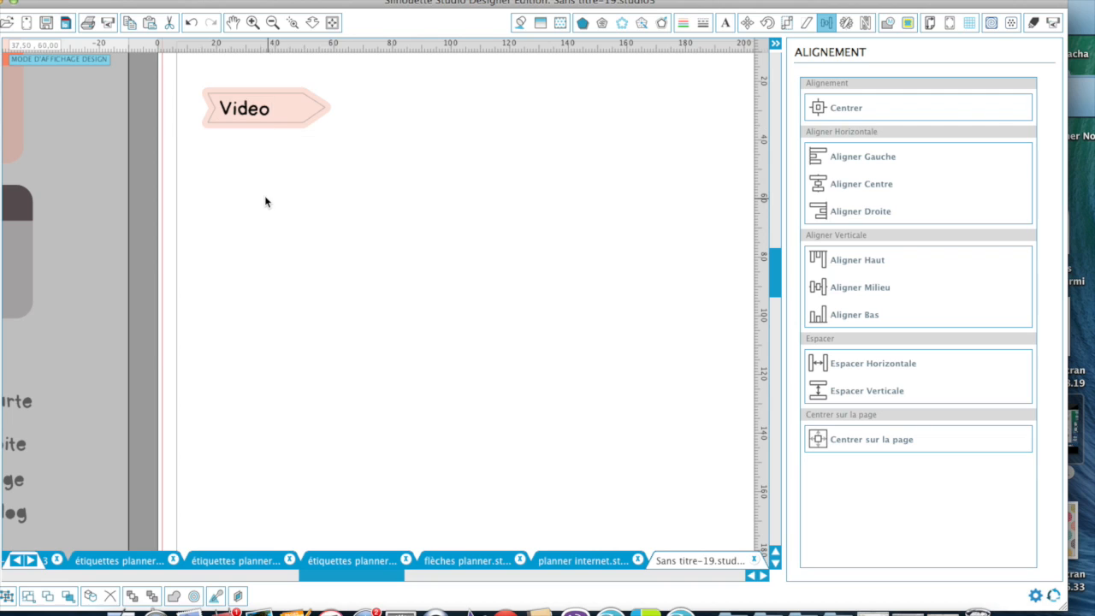
left_click(312, 114)
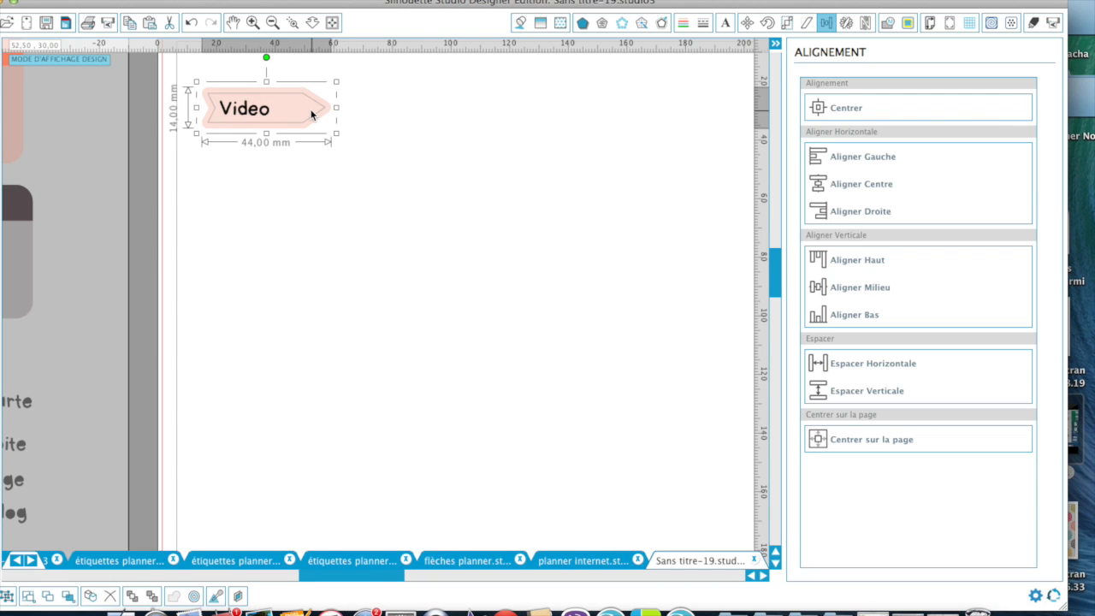
key("super+d")
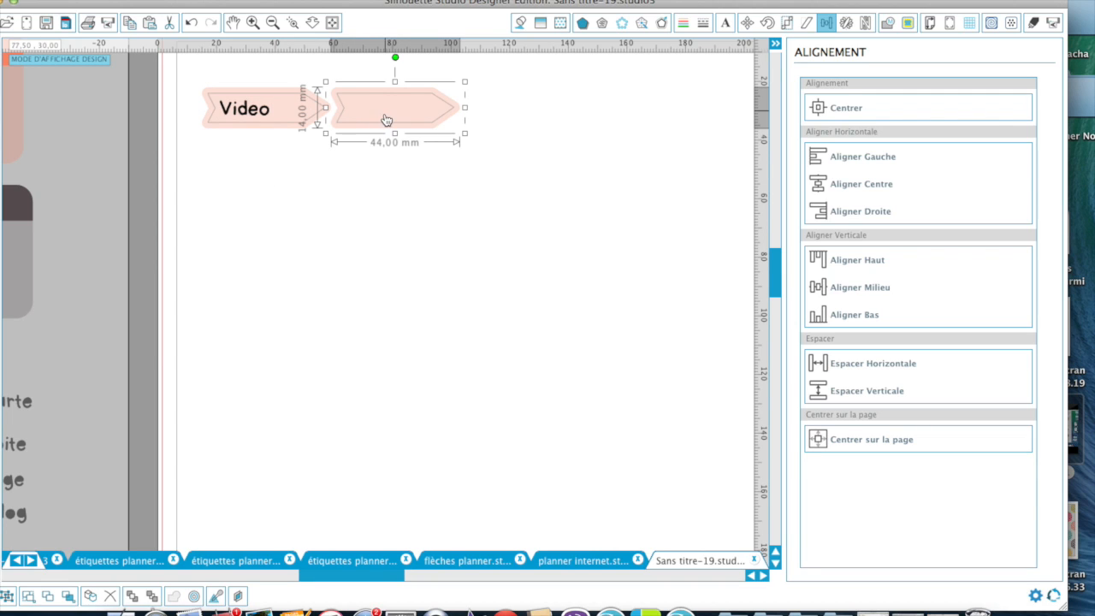
Step: Group the word Video with the arrow it sits on
left_click(208, 84)
left_click_drag(208, 83, 264, 154)
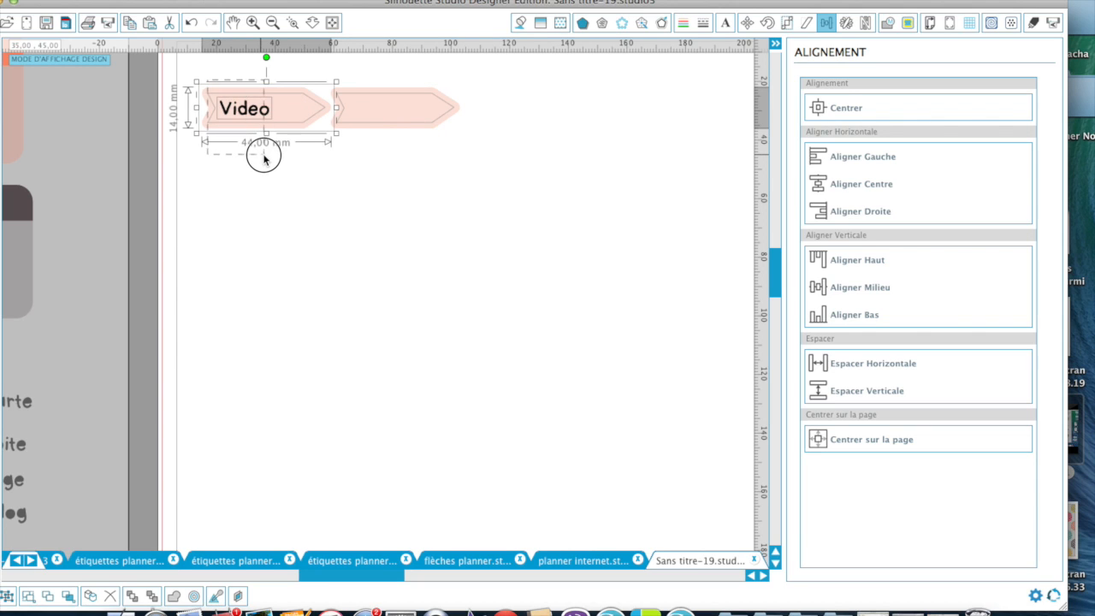
right_click(282, 119)
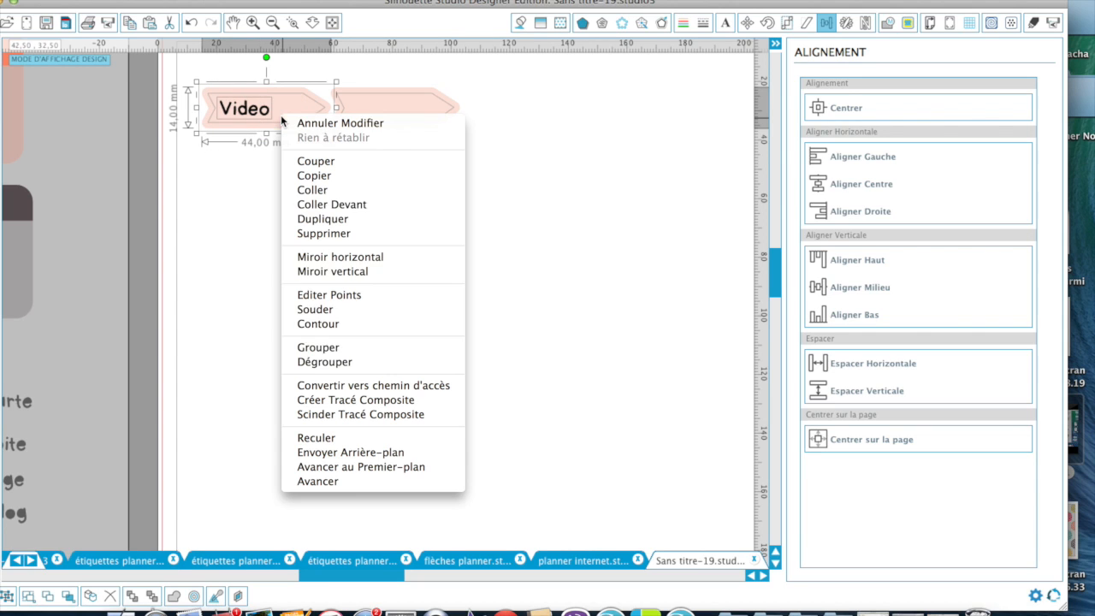
left_click(306, 348)
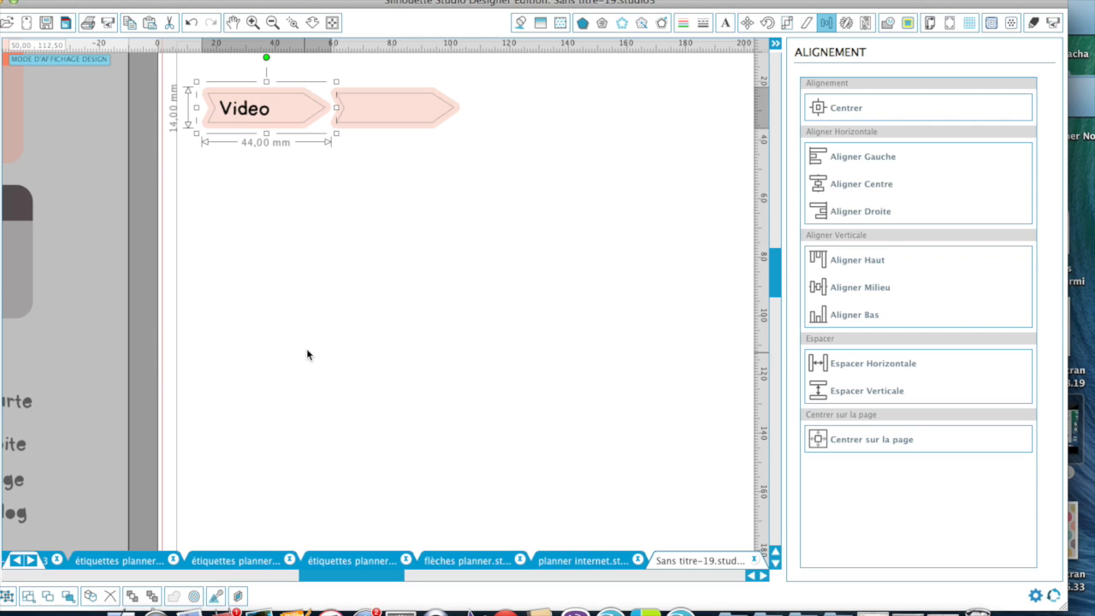
Step: Duplicate the grouped Video arrow downwards 16 times to build a full column of 17 labels along the page
left_click(332, 22)
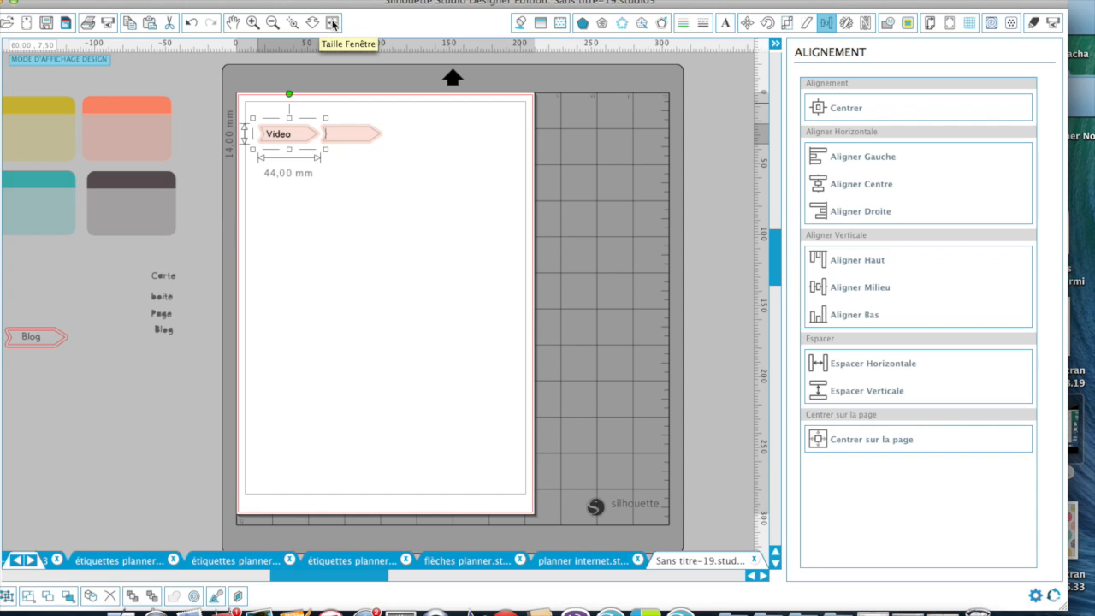
key("super+d")
key("super+d")
key("super+d")
key("super+d")
key("super+d")
key("super+d")
key("super+d")
key("super+d")
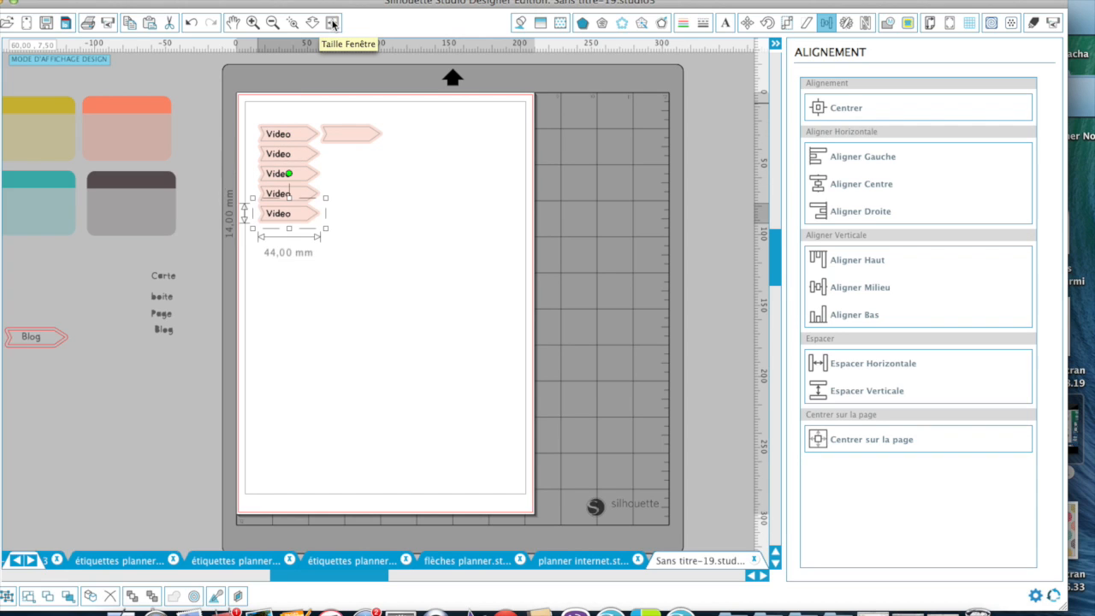
key("super+d")
key("super+d")
key("super+d")
key("super+d")
key("super+d")
key("super+d")
key("super+d")
key("super+d")
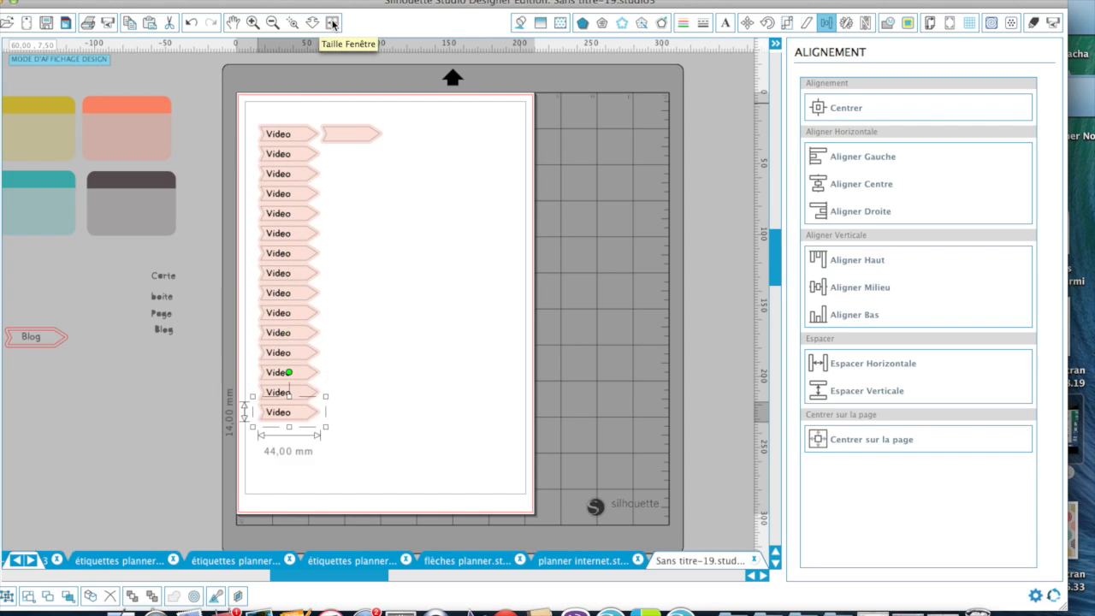
left_click(405, 252)
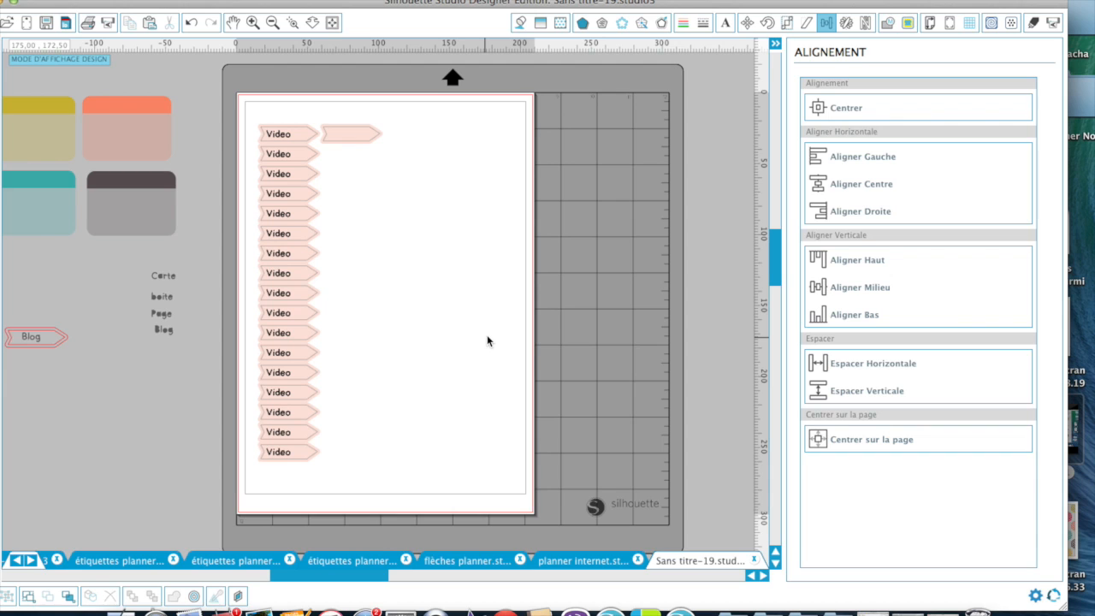
Step: Switch to the flèches planner document and clear the selection to view its four coloured columns of blank arrows
left_click(468, 561)
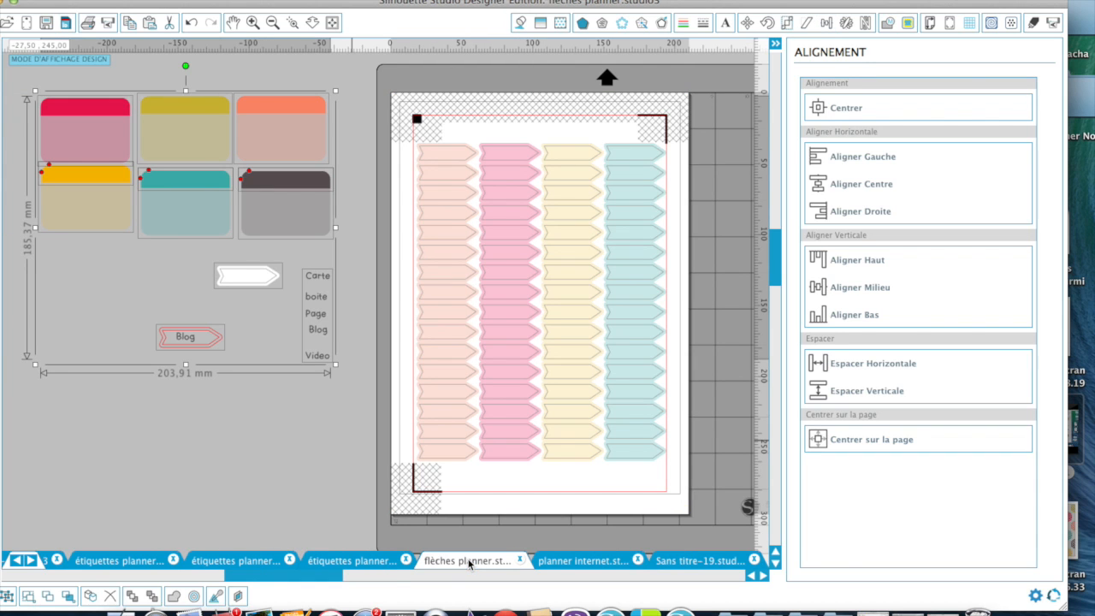
left_click(276, 473)
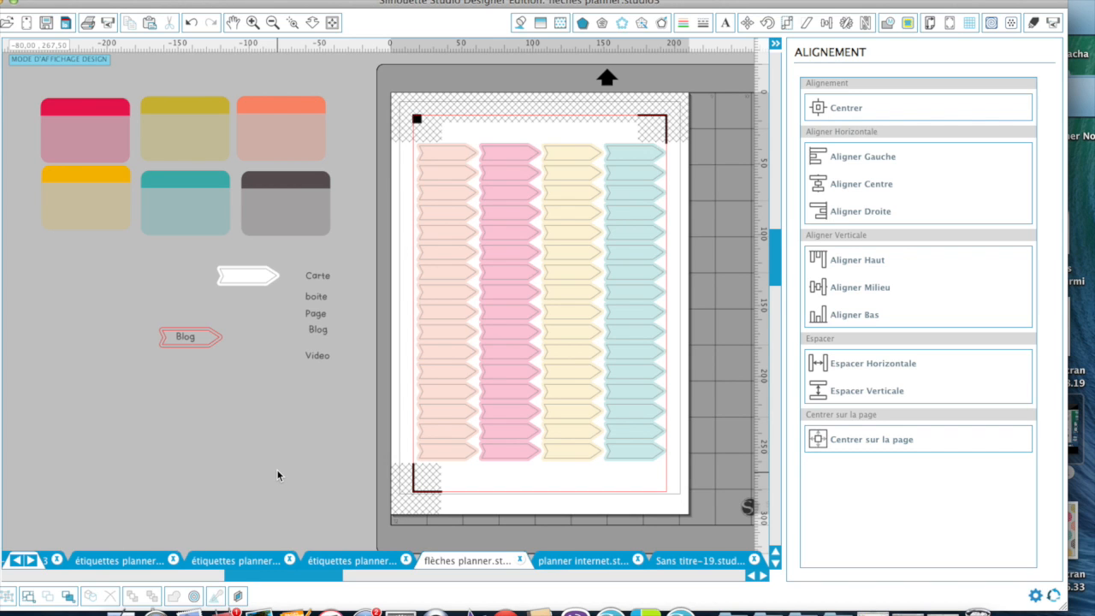
Step: View the Blank Planner Stickers product page in the Silhouette design store, and switch to the Sans titre-1 document
left_click_drag(199, 4, 259, 0)
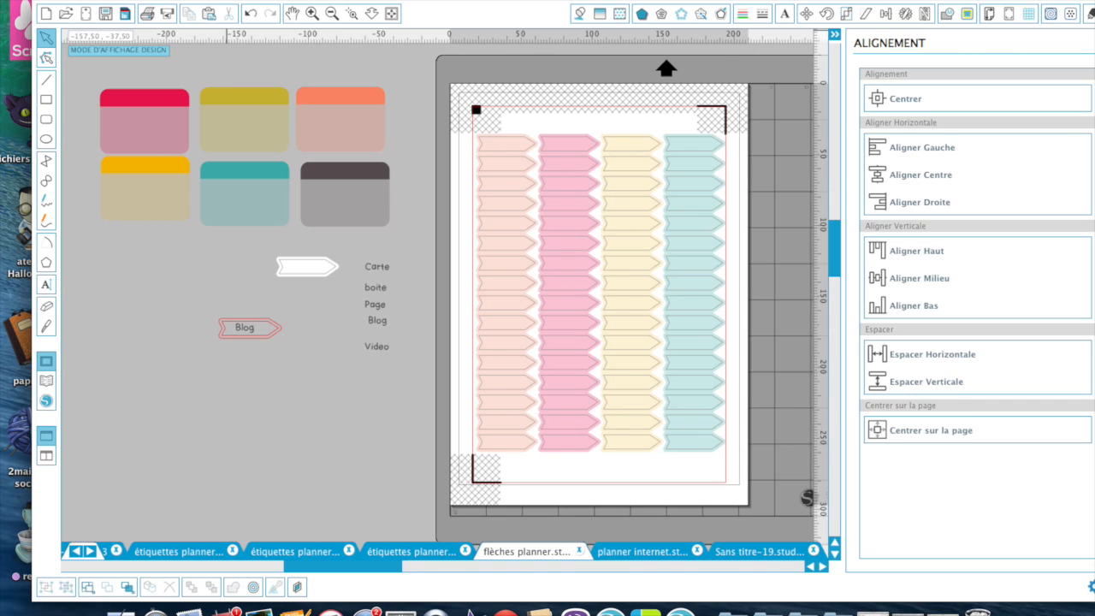
left_click(46, 402)
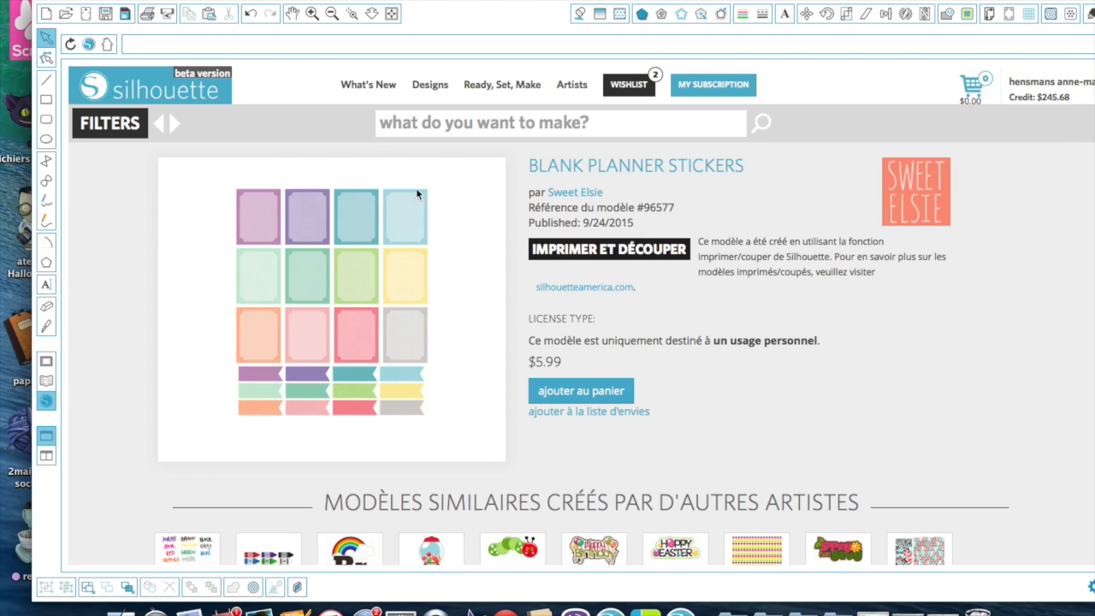
left_click(49, 366)
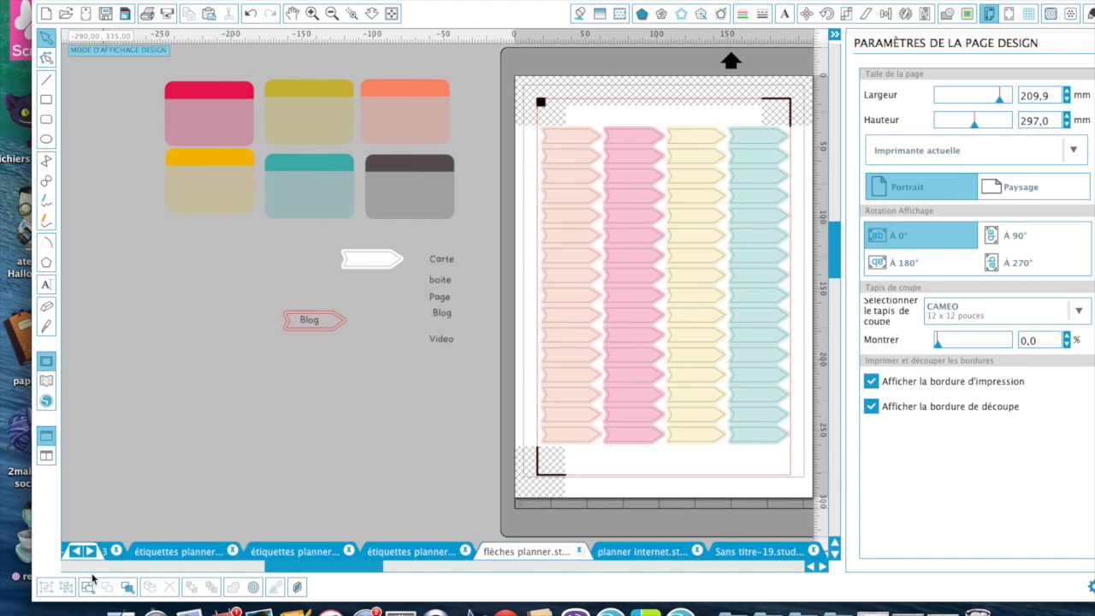
left_click(106, 550)
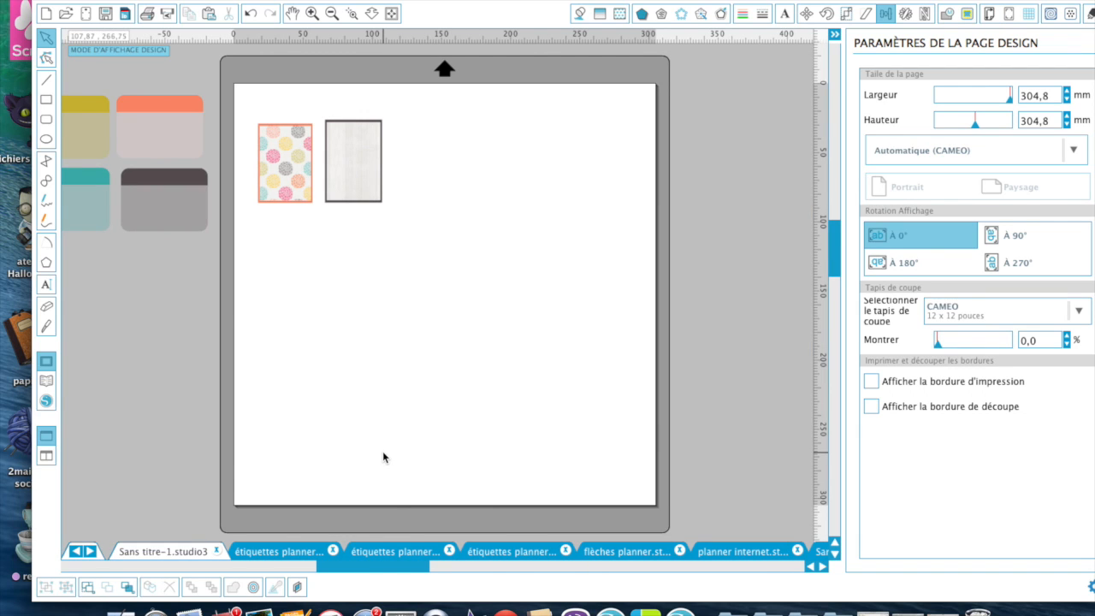